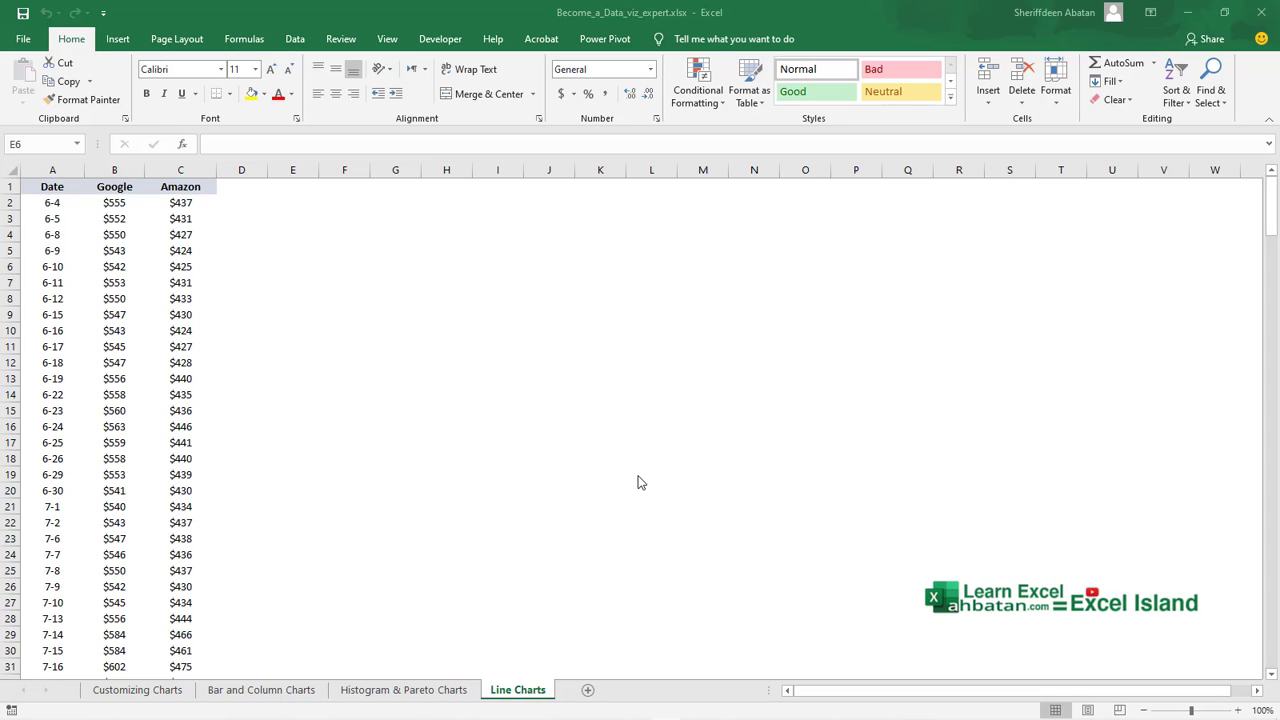
{"action": "left_click", "coordinate": [256, 230]}
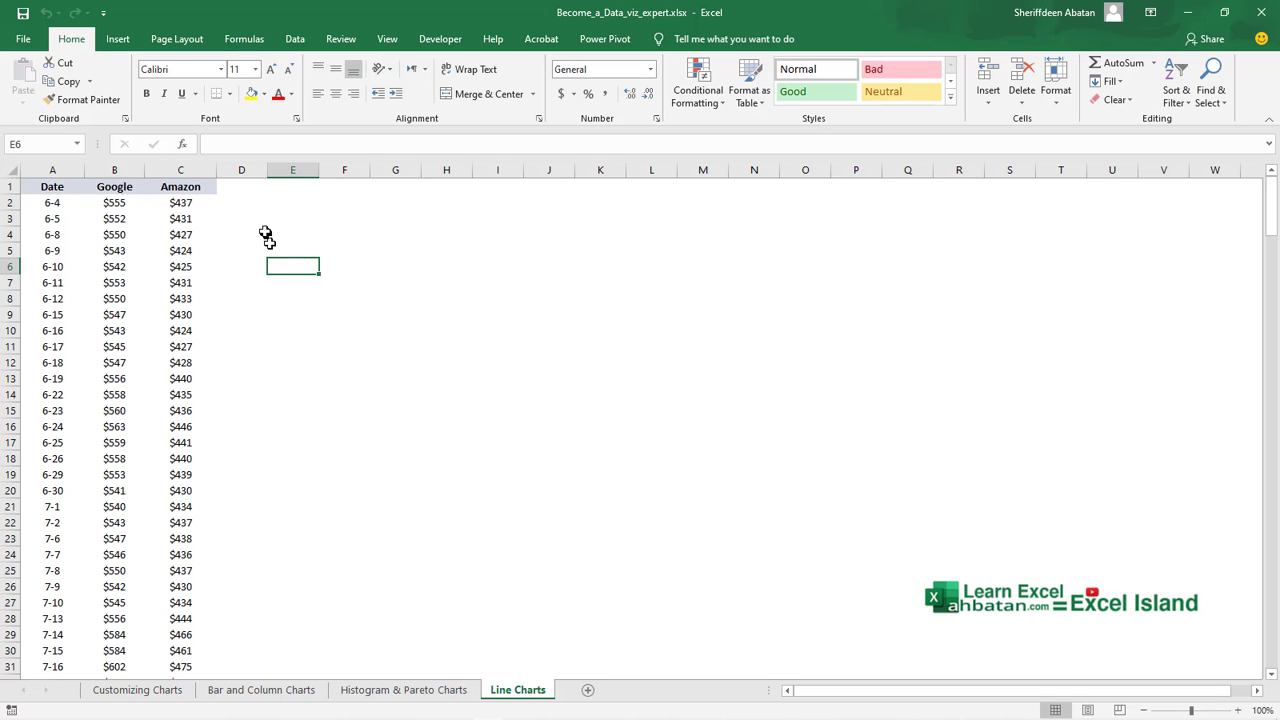
{"action": "left_click", "coordinate": [237, 187]}
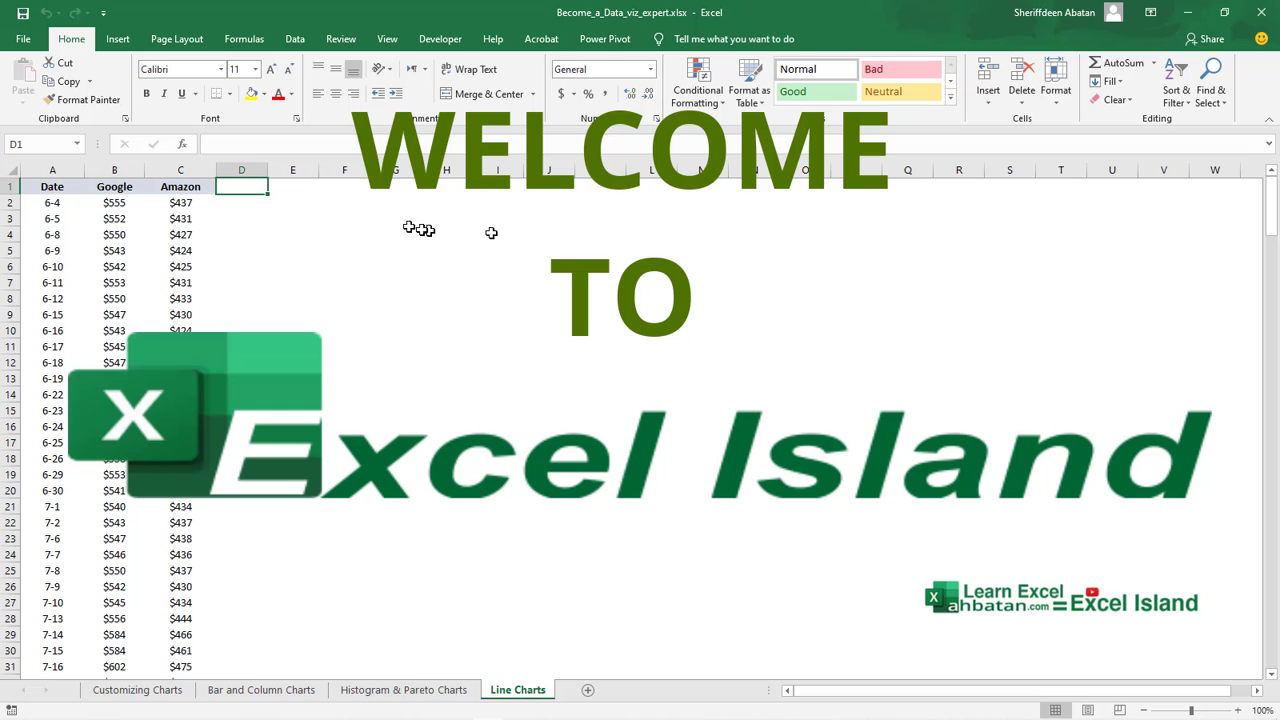
{"action": "left_click", "coordinate": [42, 190]}
{"action": "left_click", "coordinate": [140, 191]}
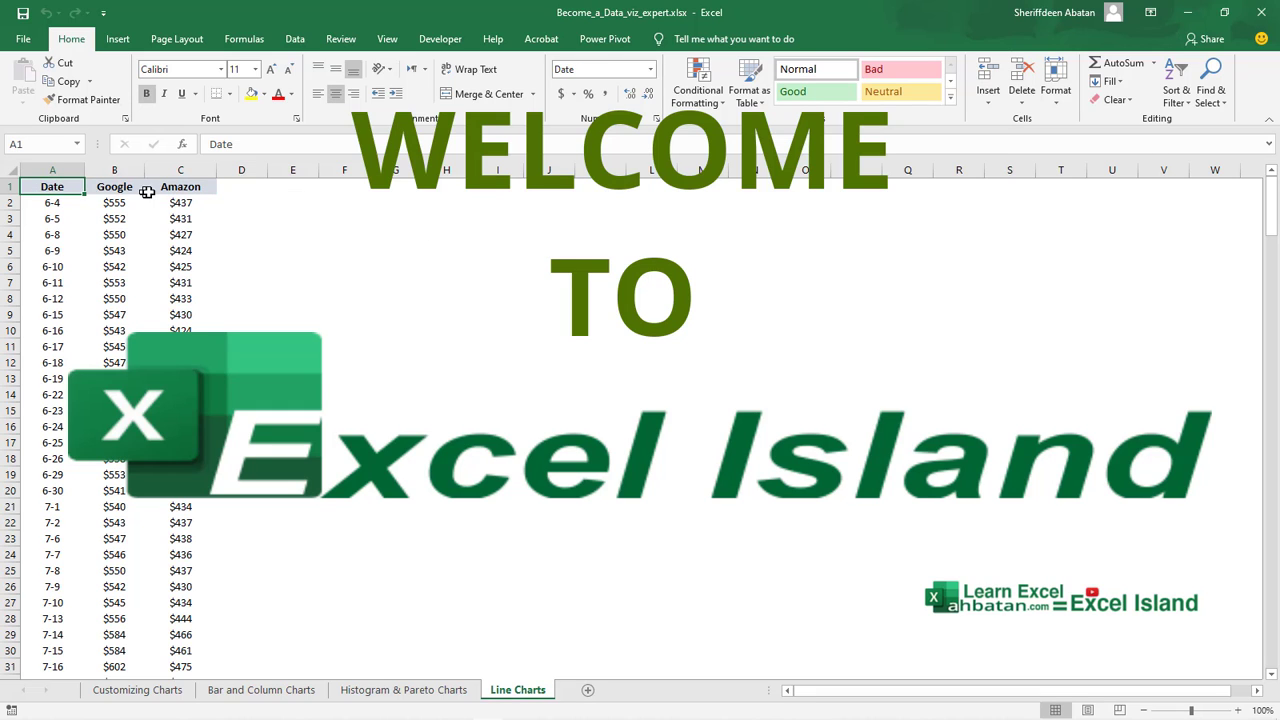
{"action": "left_click", "coordinate": [200, 193]}
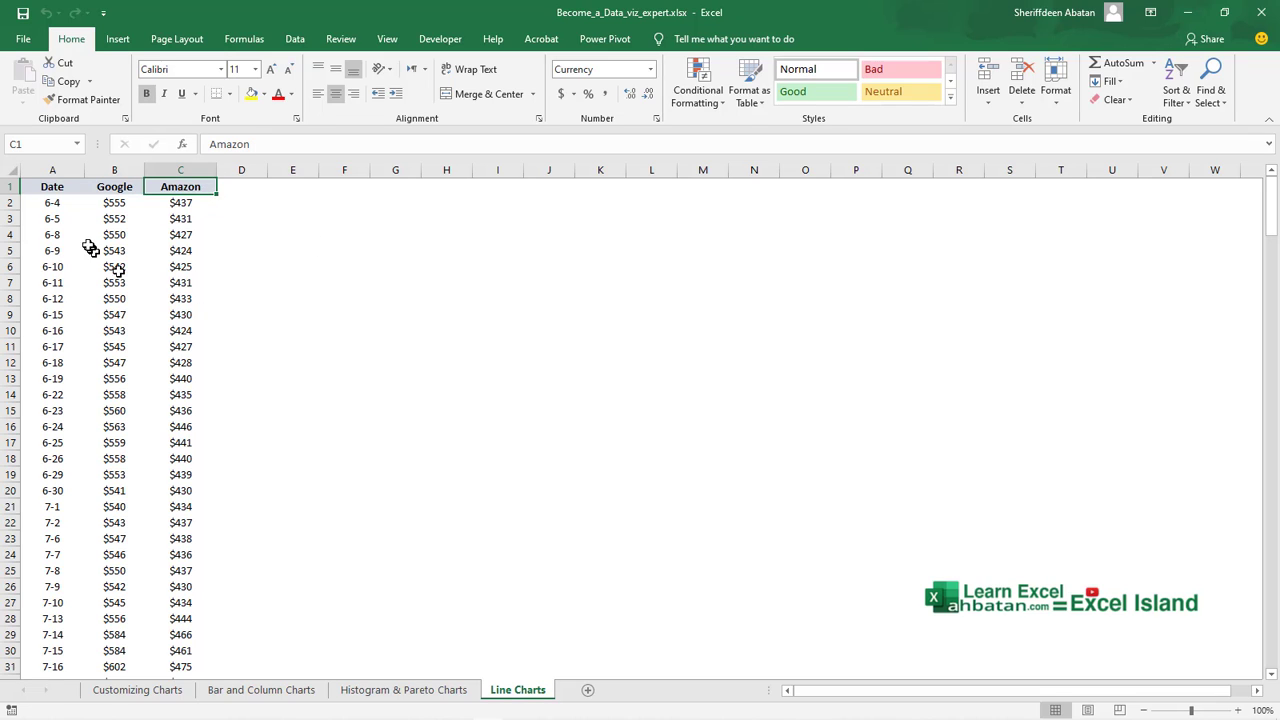
{"action": "left_click", "coordinate": [114, 190]}
{"action": "left_click", "coordinate": [190, 189]}
{"action": "left_click", "coordinate": [44, 192]}
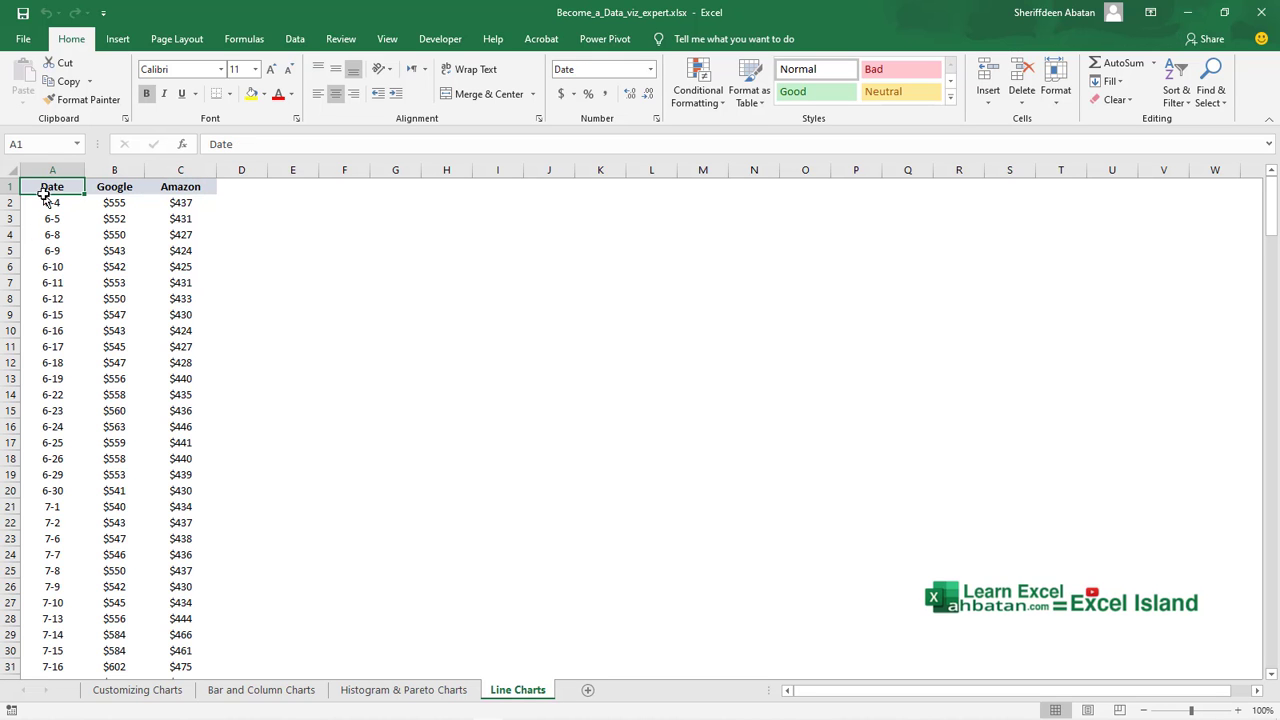
Insert a 2-D line chart from the Date, Google and Amazon columns and enlarge it across about columns D to S.
{"action": "left_click_drag", "start_coordinate": [50, 169], "coordinate": [195, 178]}
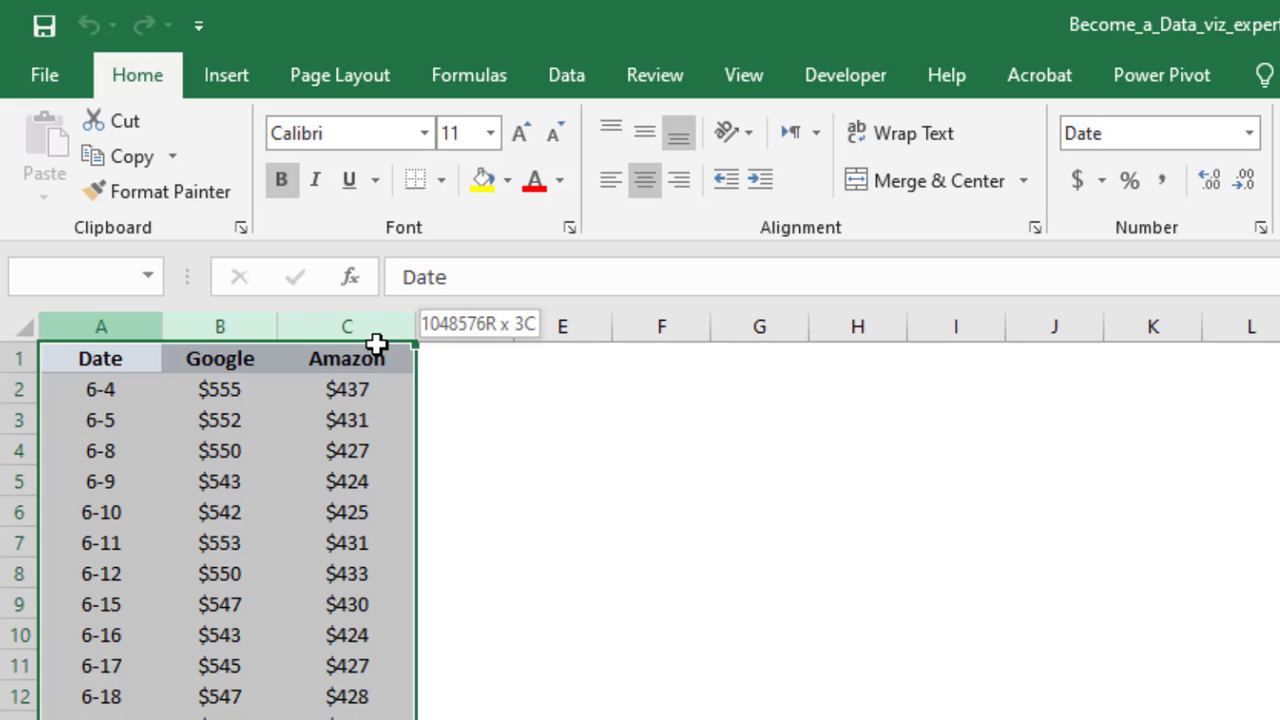
{"action": "left_click_drag", "start_coordinate": [376, 344], "coordinate": [378, 348]}
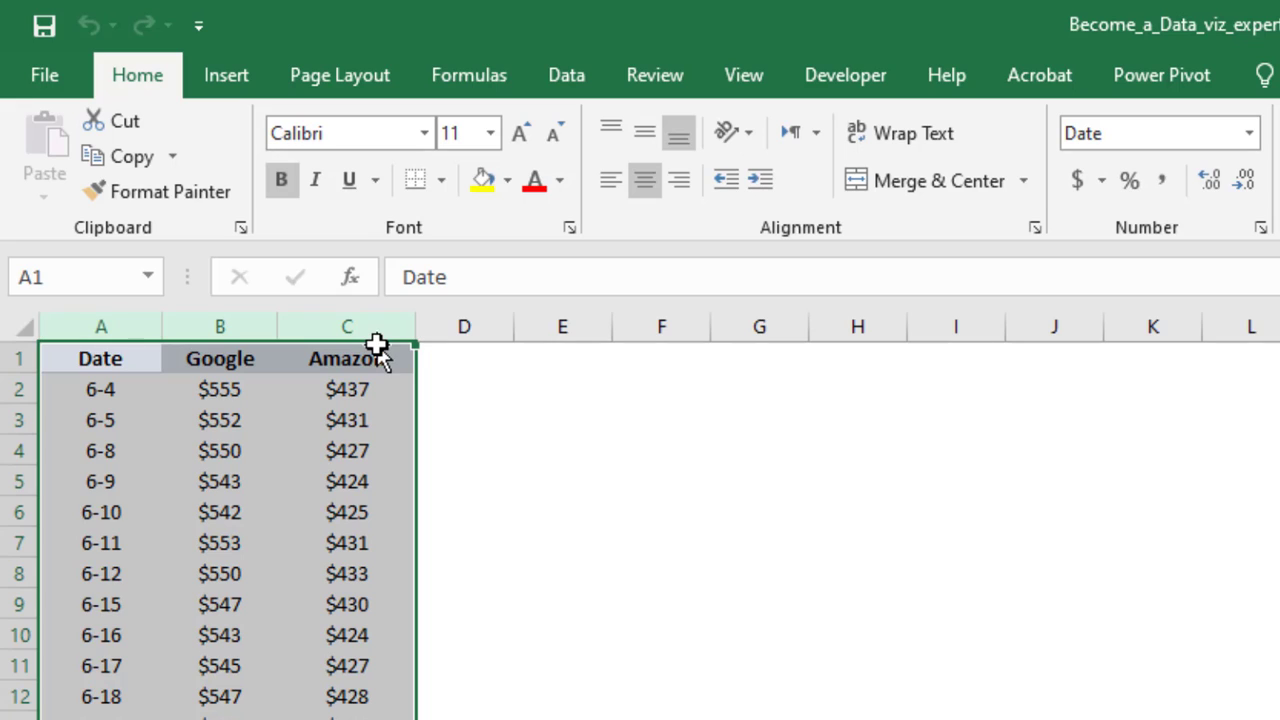
{"action": "left_click", "coordinate": [224, 88]}
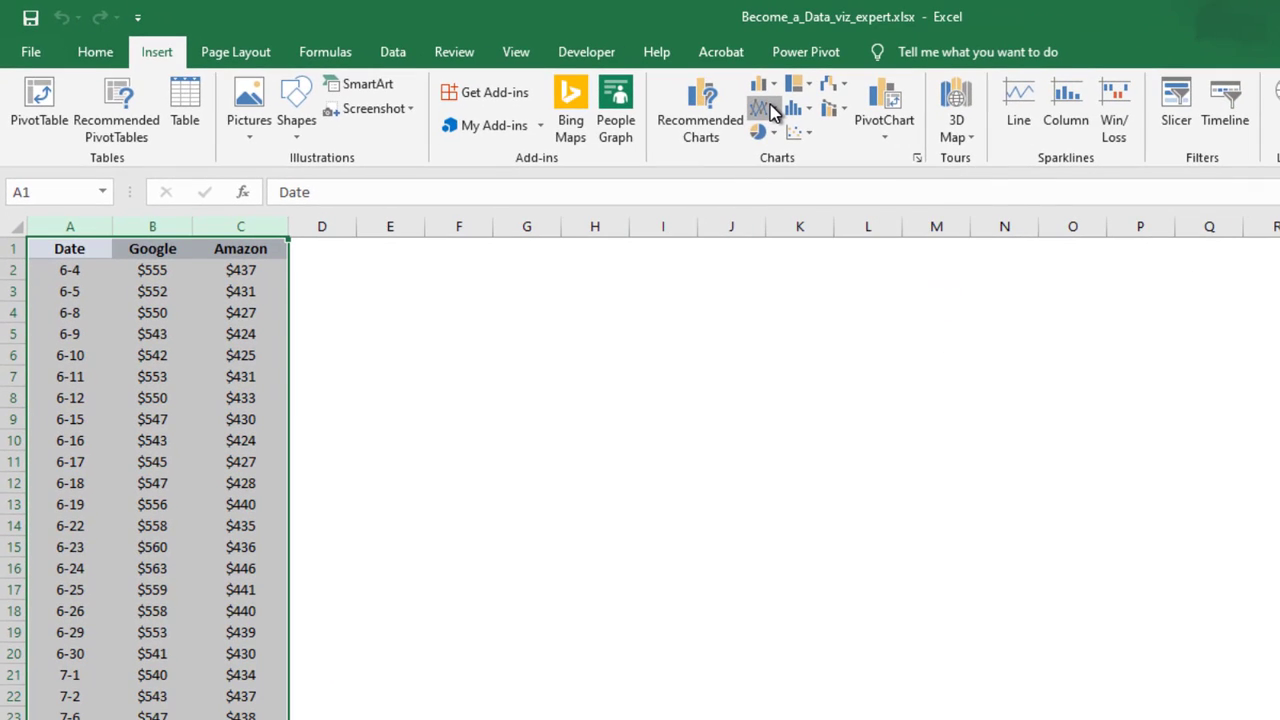
{"action": "left_click", "coordinate": [1003, 140]}
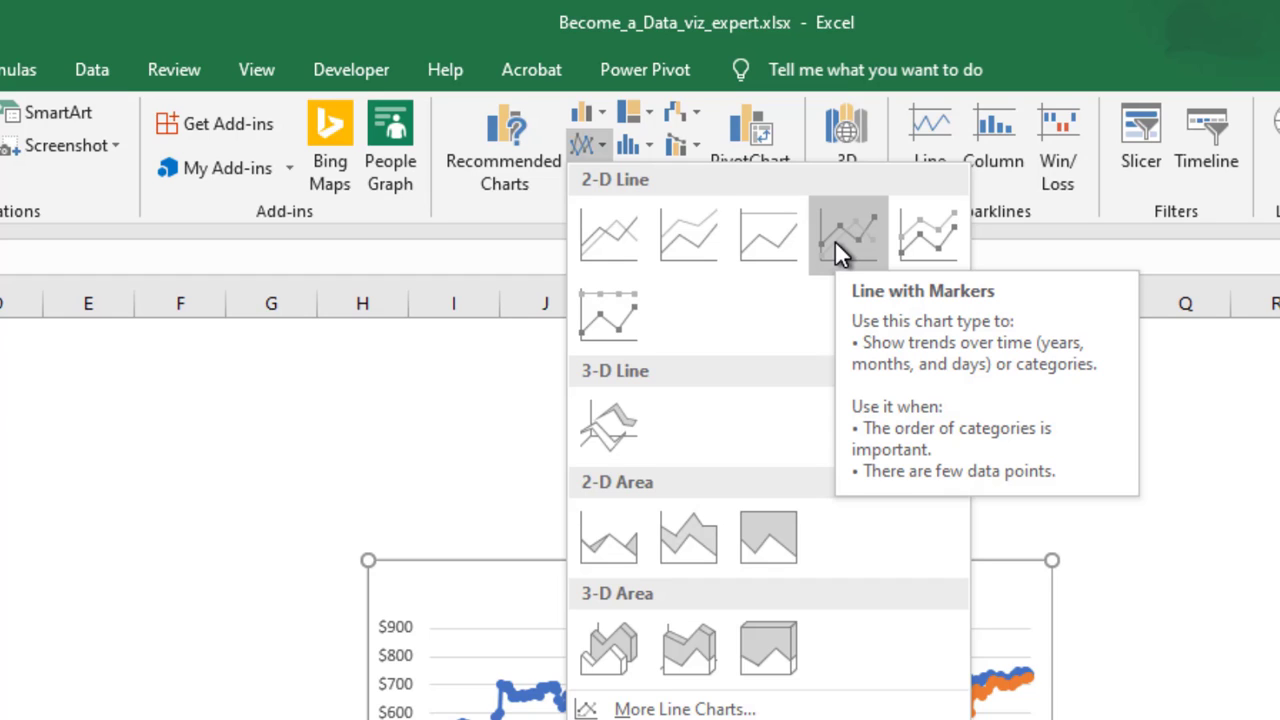
{"action": "left_click", "coordinate": [599, 231]}
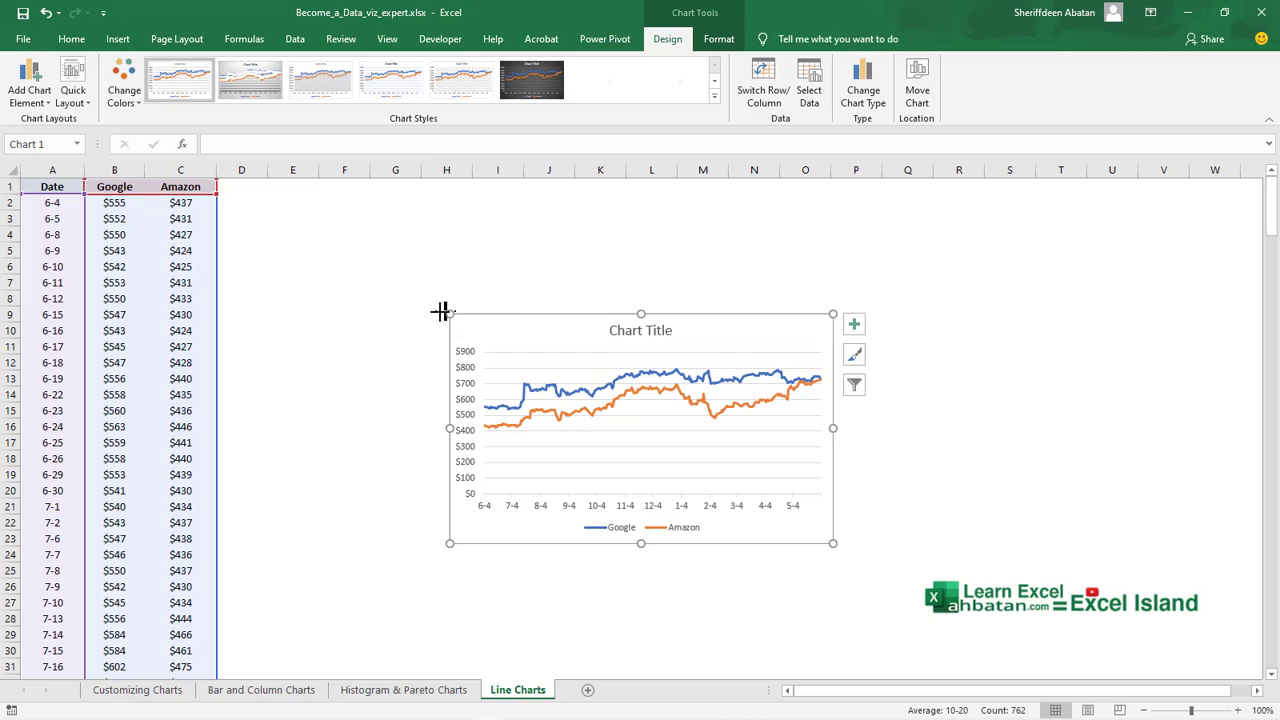
{"action": "left_click_drag", "start_coordinate": [441, 312], "coordinate": [248, 197]}
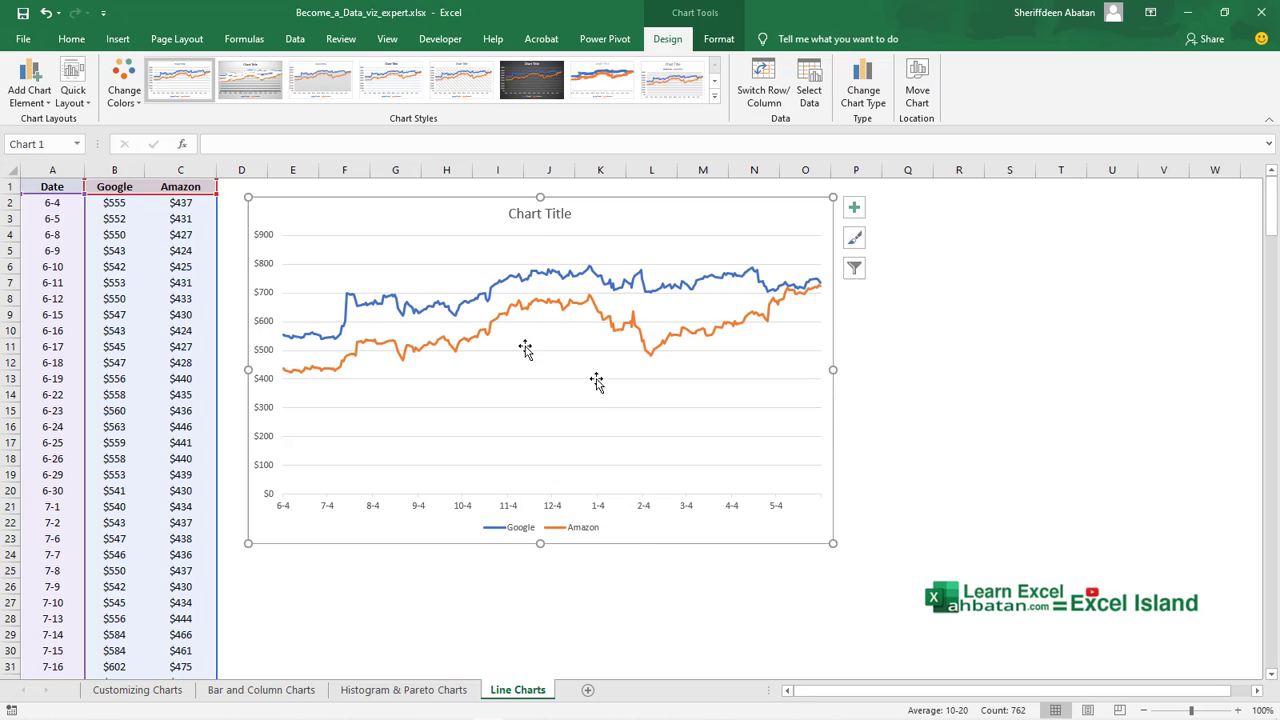
{"action": "left_click_drag", "start_coordinate": [838, 541], "coordinate": [1031, 587]}
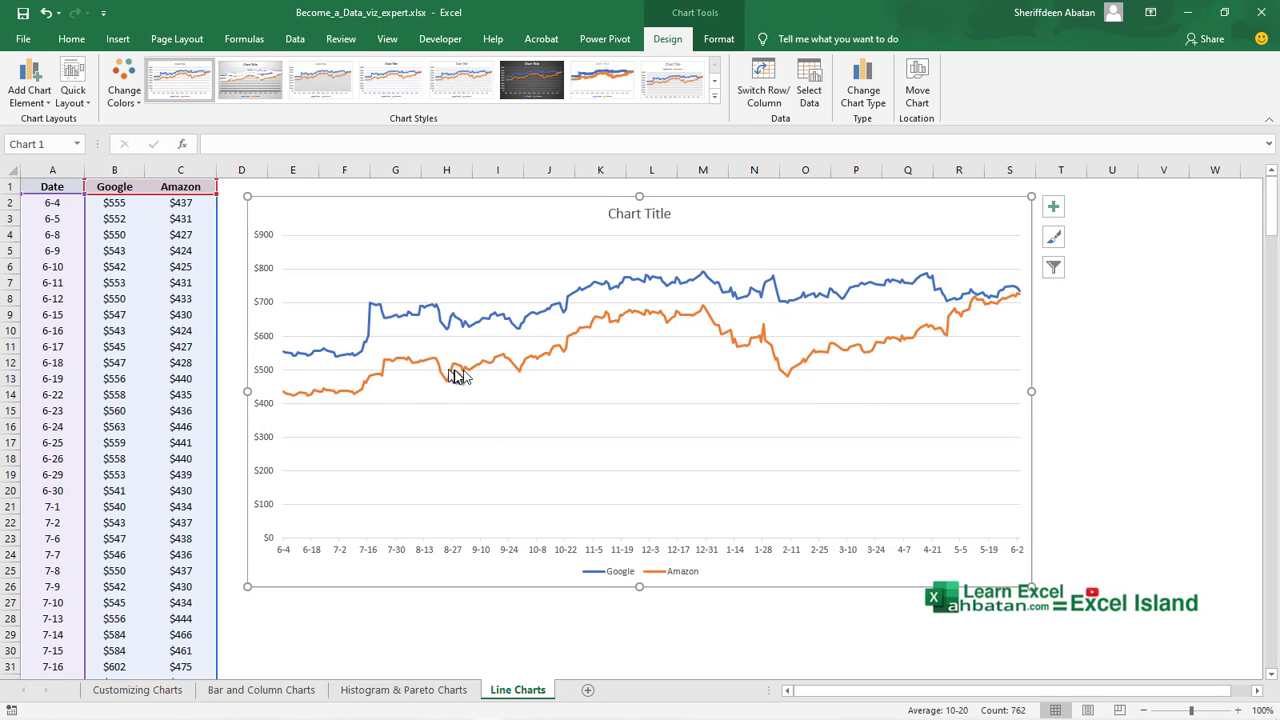
Rename the chart title to Closing Price.
{"action": "left_click", "coordinate": [638, 216]}
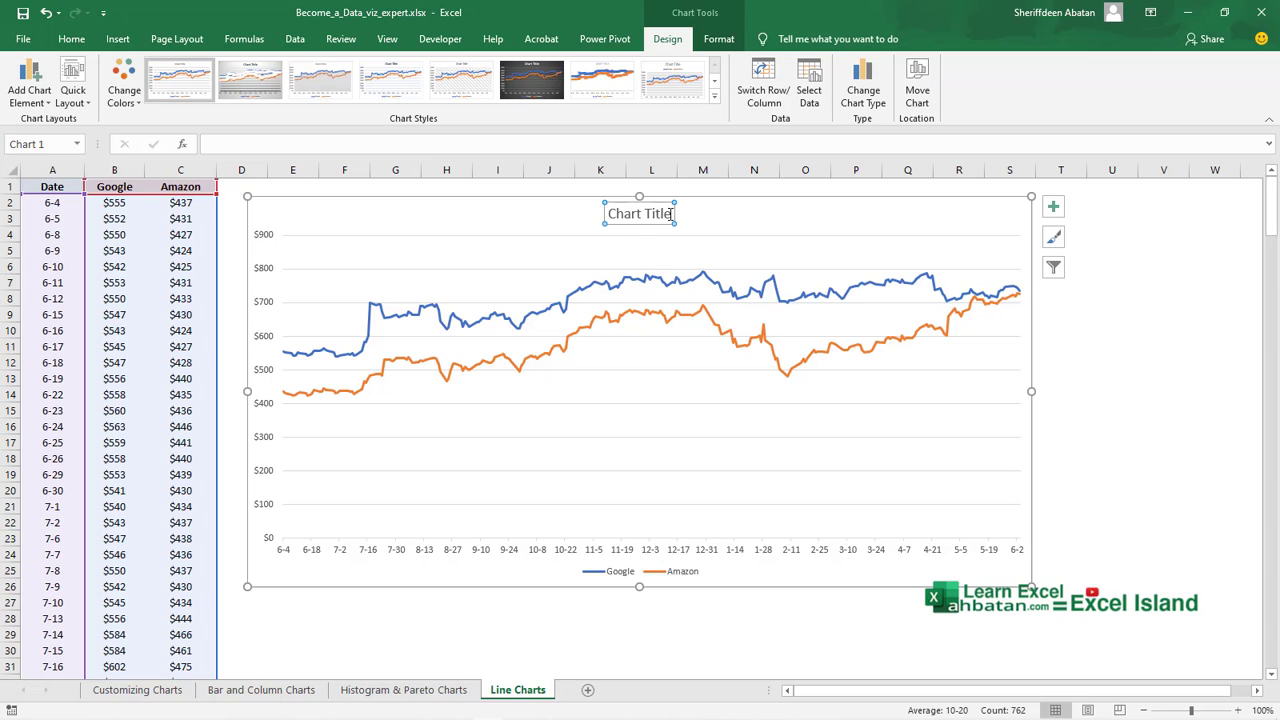
{"action": "left_click_drag", "start_coordinate": [670, 214], "coordinate": [609, 226]}
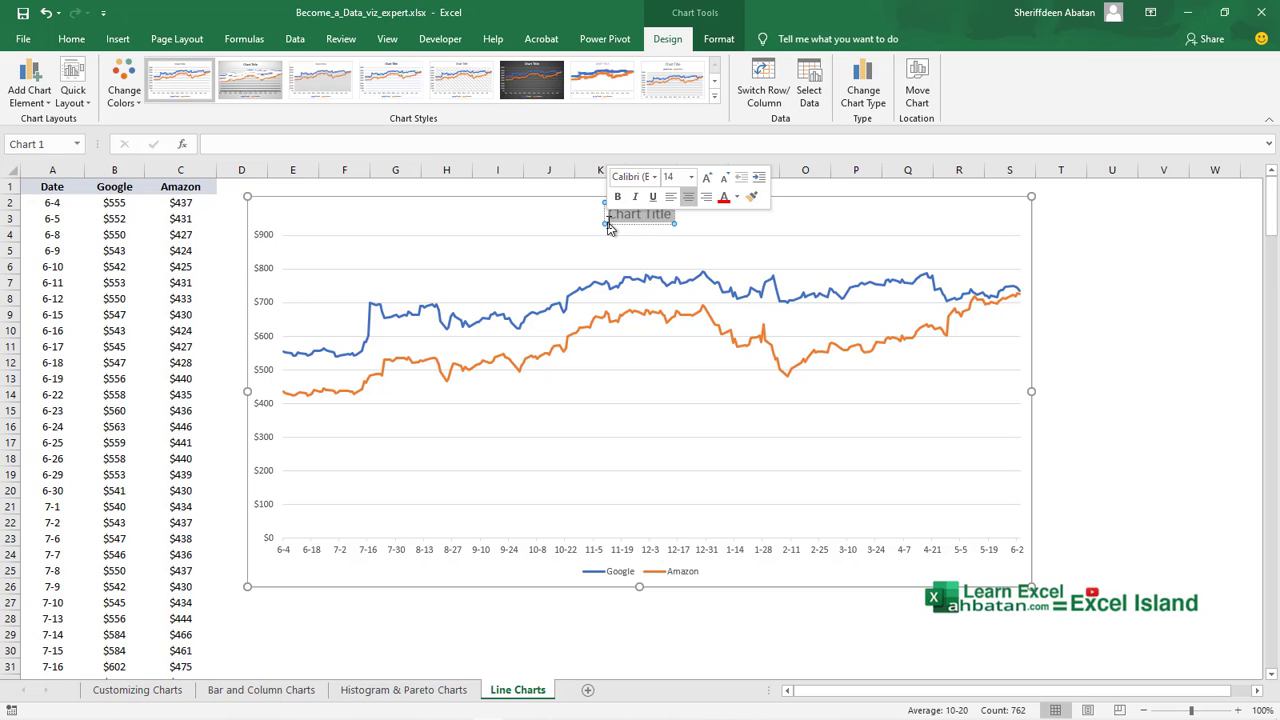
{"action": "type", "text": "Cl"}
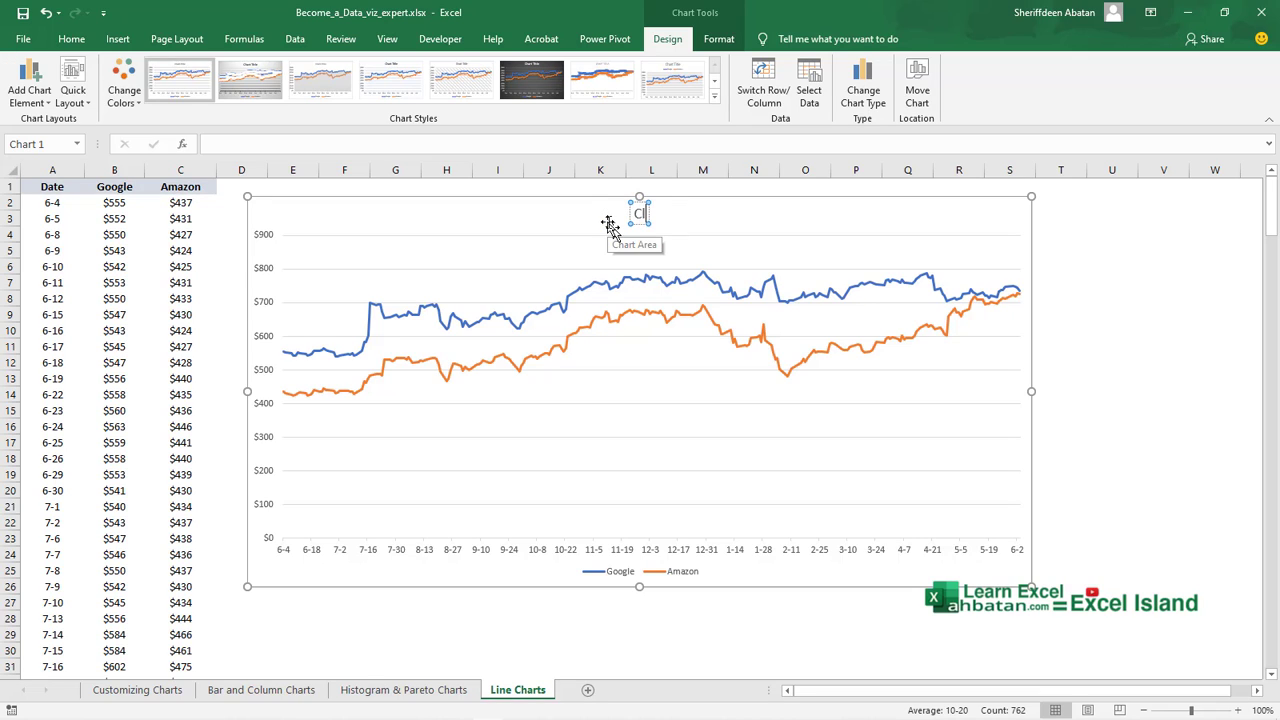
{"action": "type", "text": "osing"}
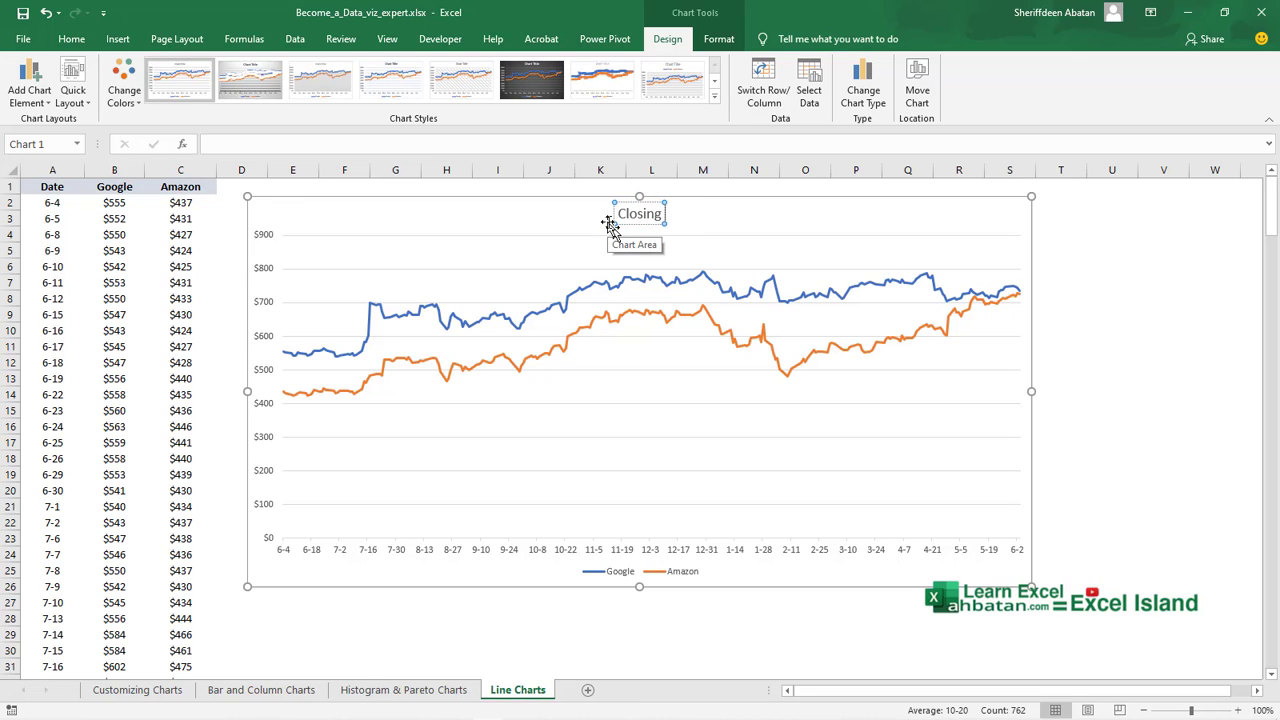
{"action": "type", "text": " Price"}
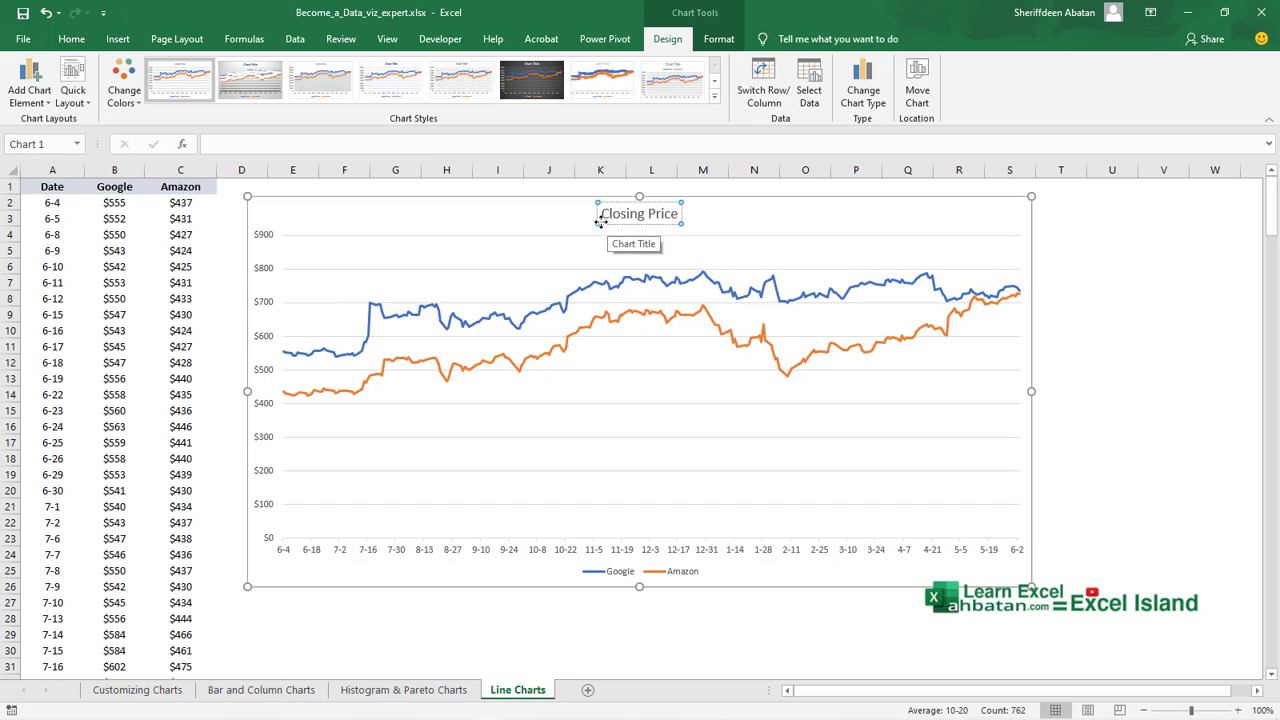
{"action": "left_click", "coordinate": [514, 217]}
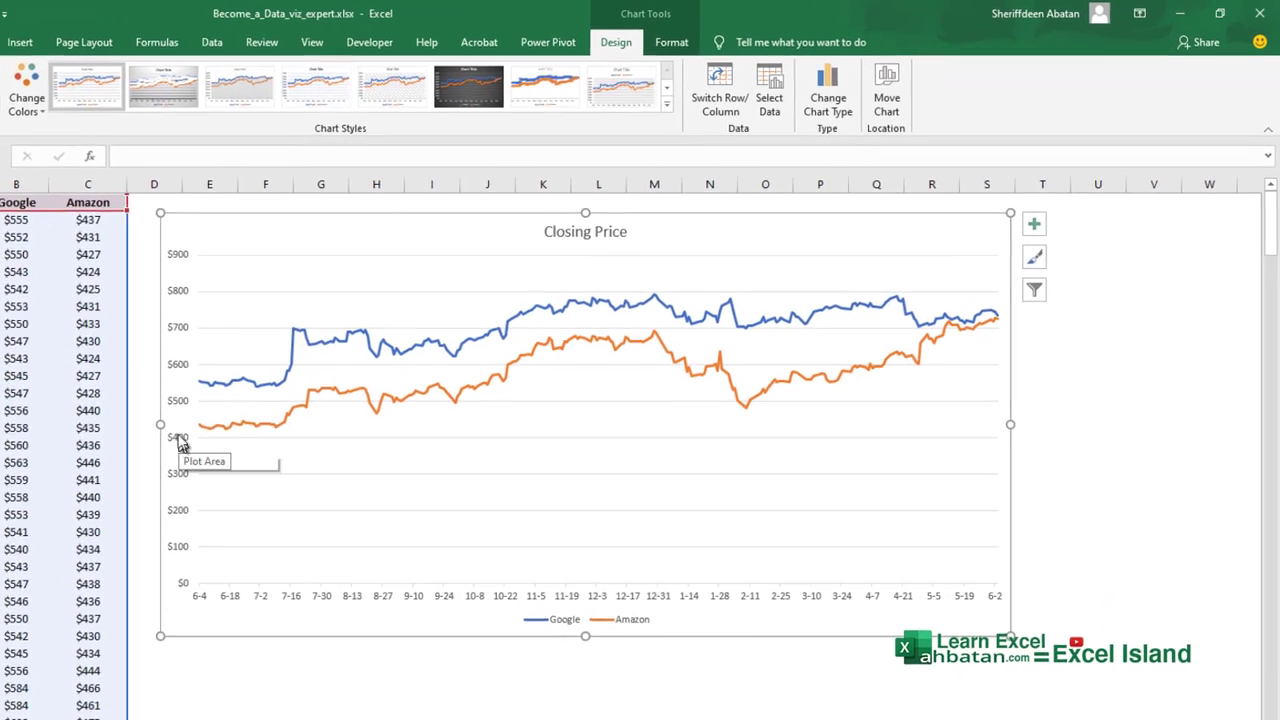
Set the vertical axis minimum bound to 300 and close the axis formatting pane.
{"action": "left_click", "coordinate": [78, 492]}
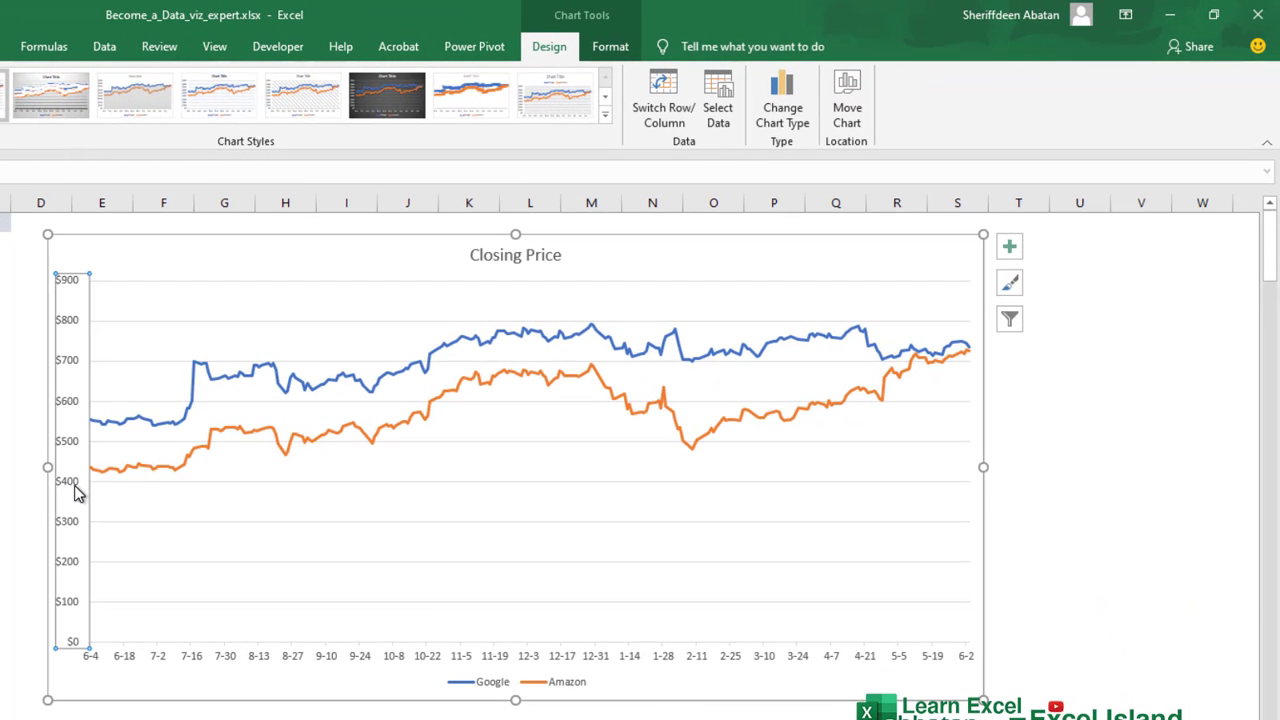
{"action": "right_click", "coordinate": [78, 487]}
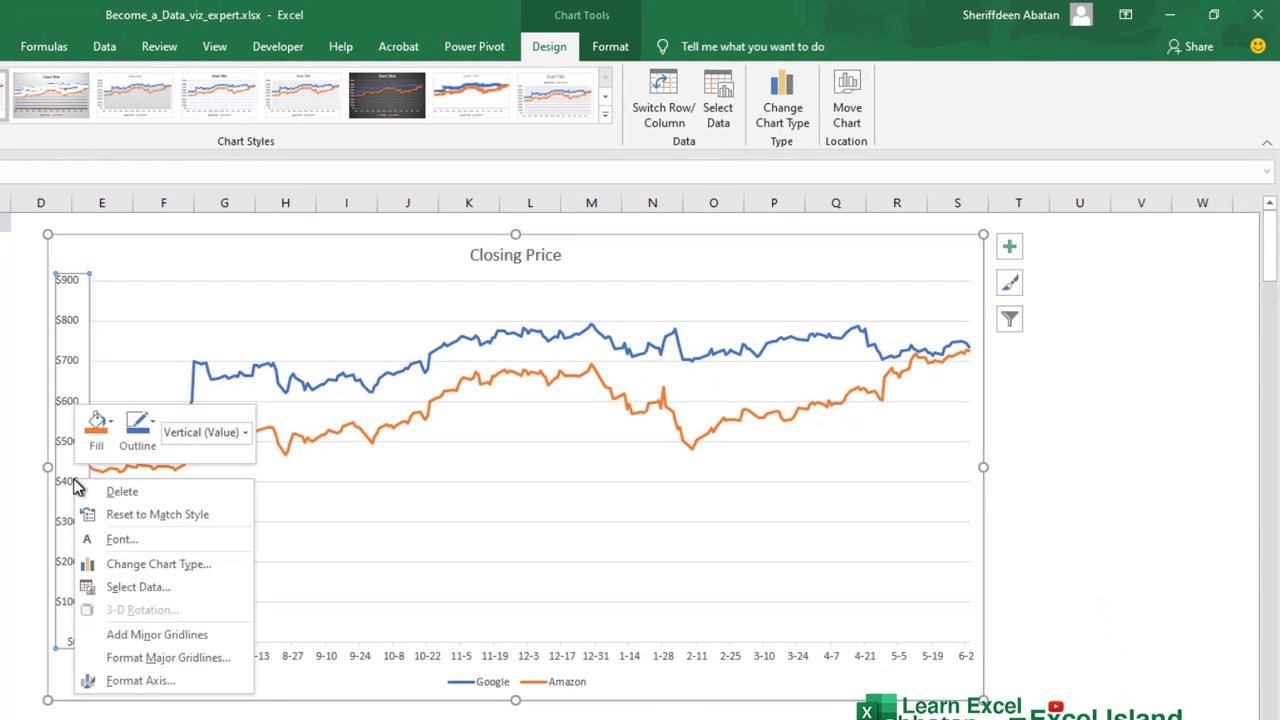
{"action": "left_click", "coordinate": [160, 681]}
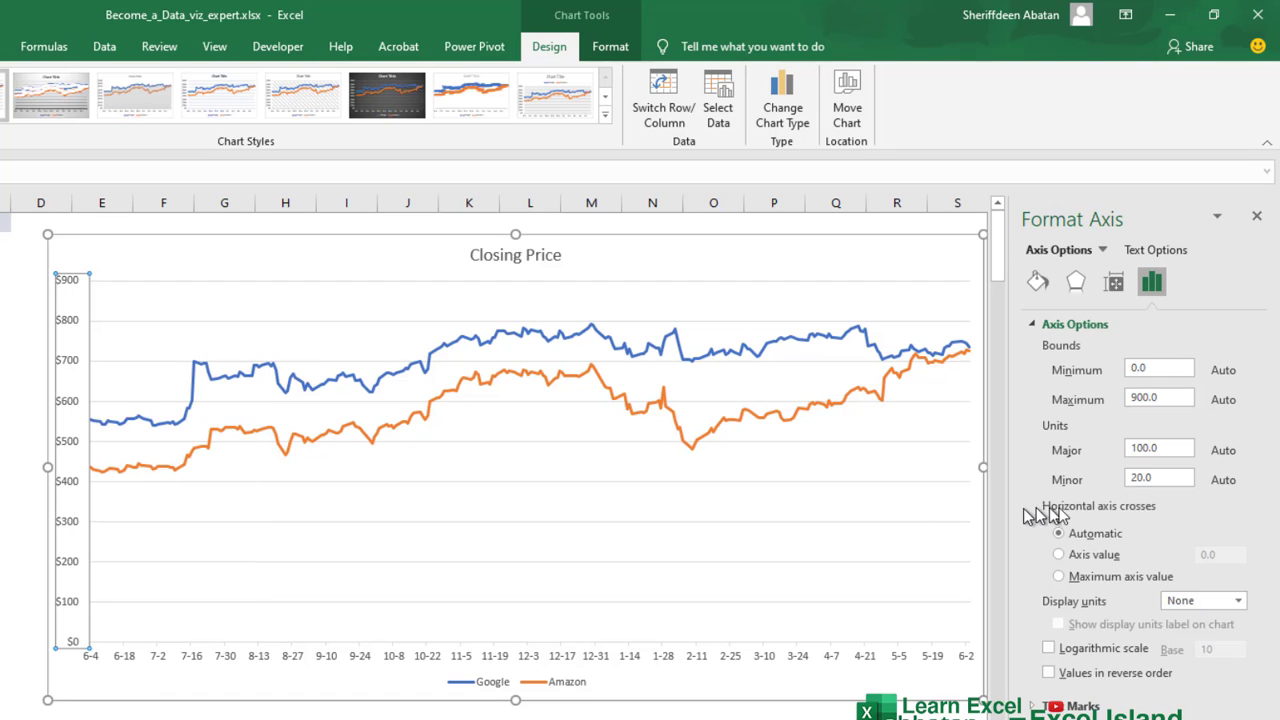
{"action": "left_click", "coordinate": [1140, 368]}
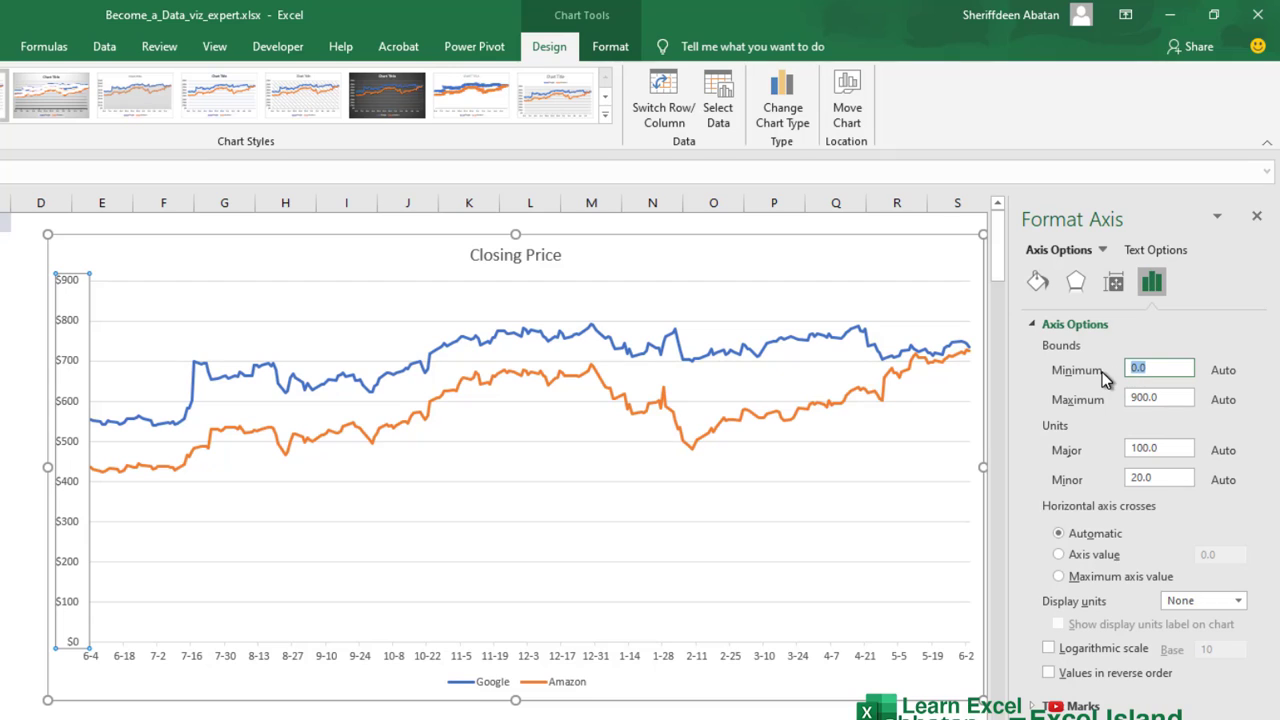
{"action": "type", "text": "3"}
{"action": "key", "text": "Return"}
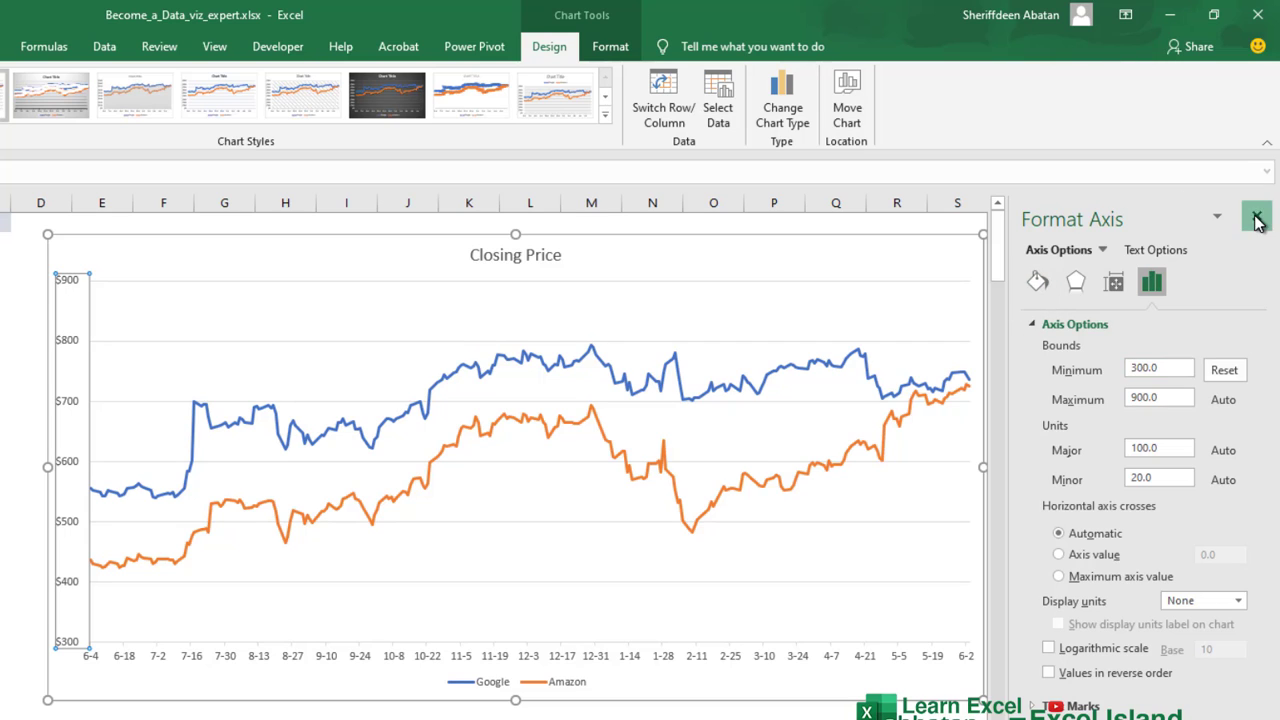
{"action": "left_click", "coordinate": [1257, 216]}
{"action": "left_click", "coordinate": [1080, 375]}
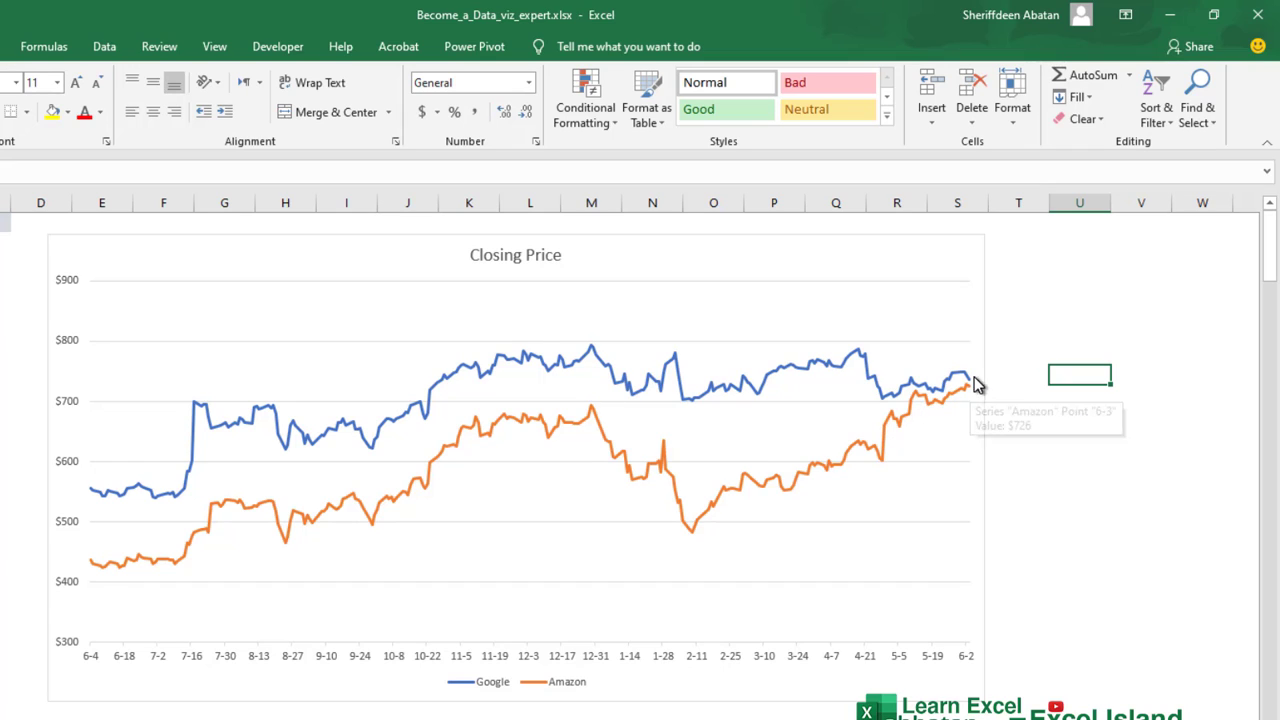
Add a linear trendline to the Google series.
{"action": "mouse_move", "coordinate": [971, 392]}
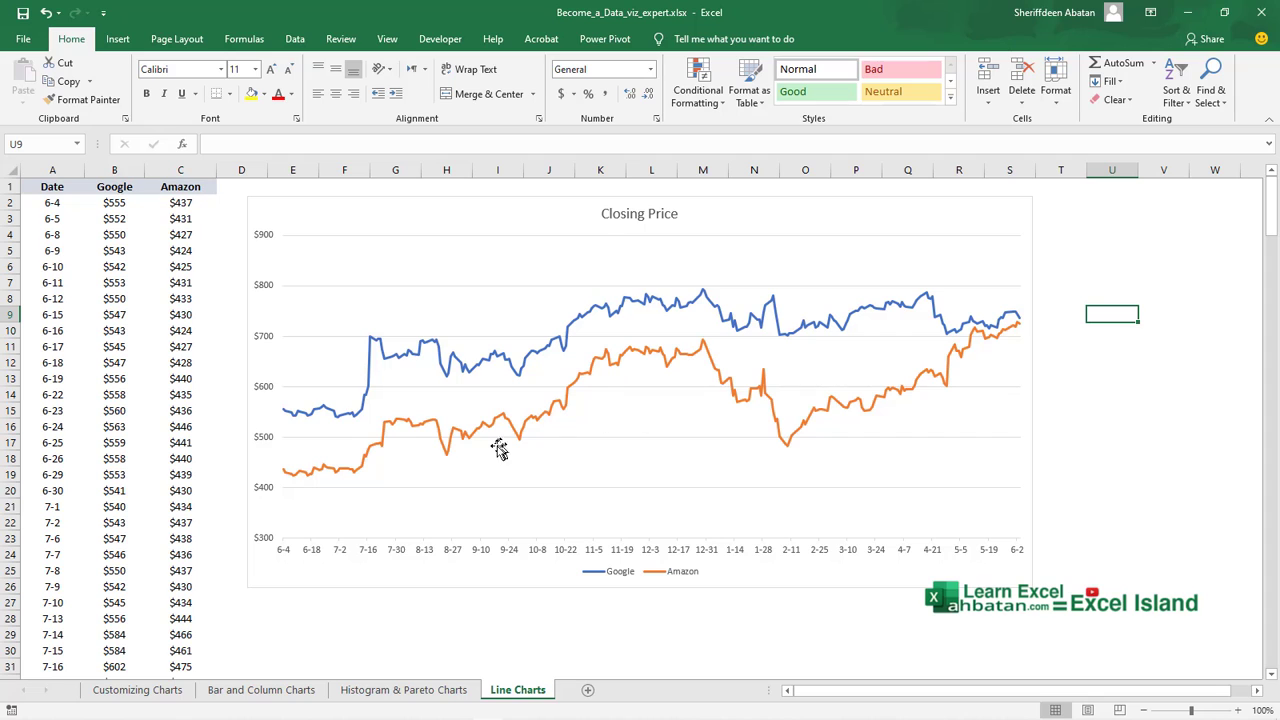
{"action": "left_click", "coordinate": [536, 357]}
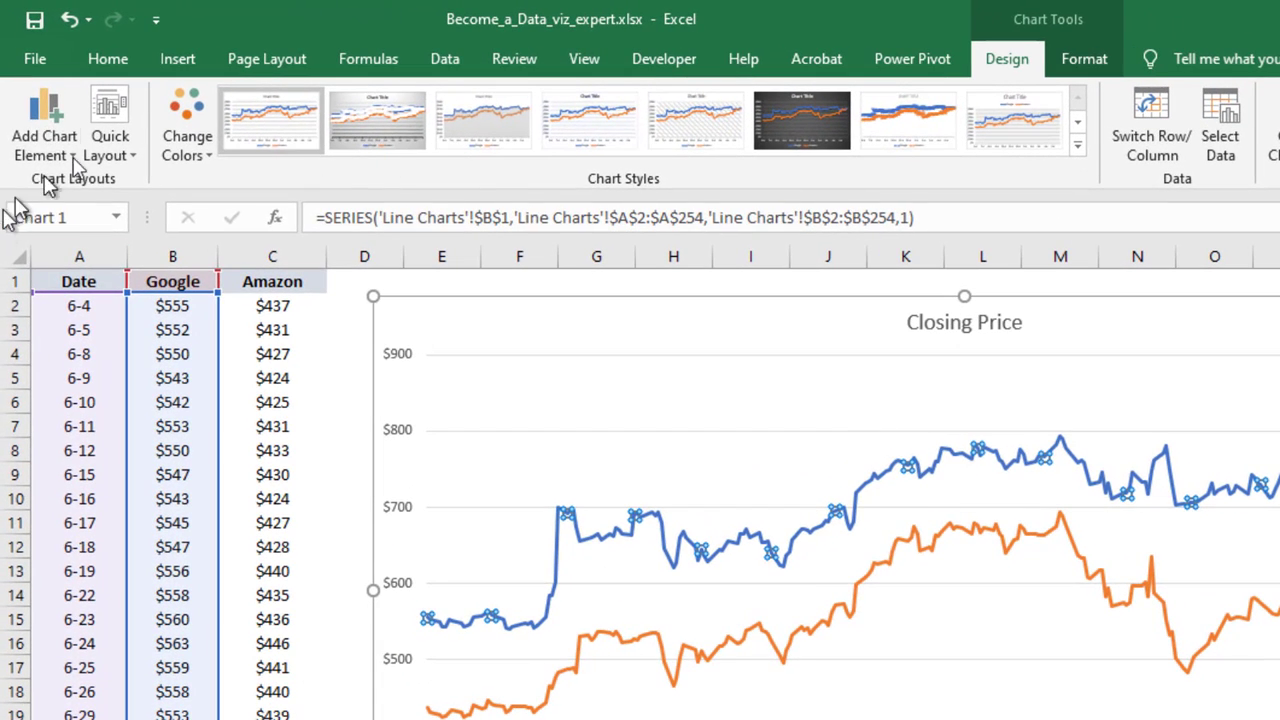
{"action": "left_click", "coordinate": [74, 158]}
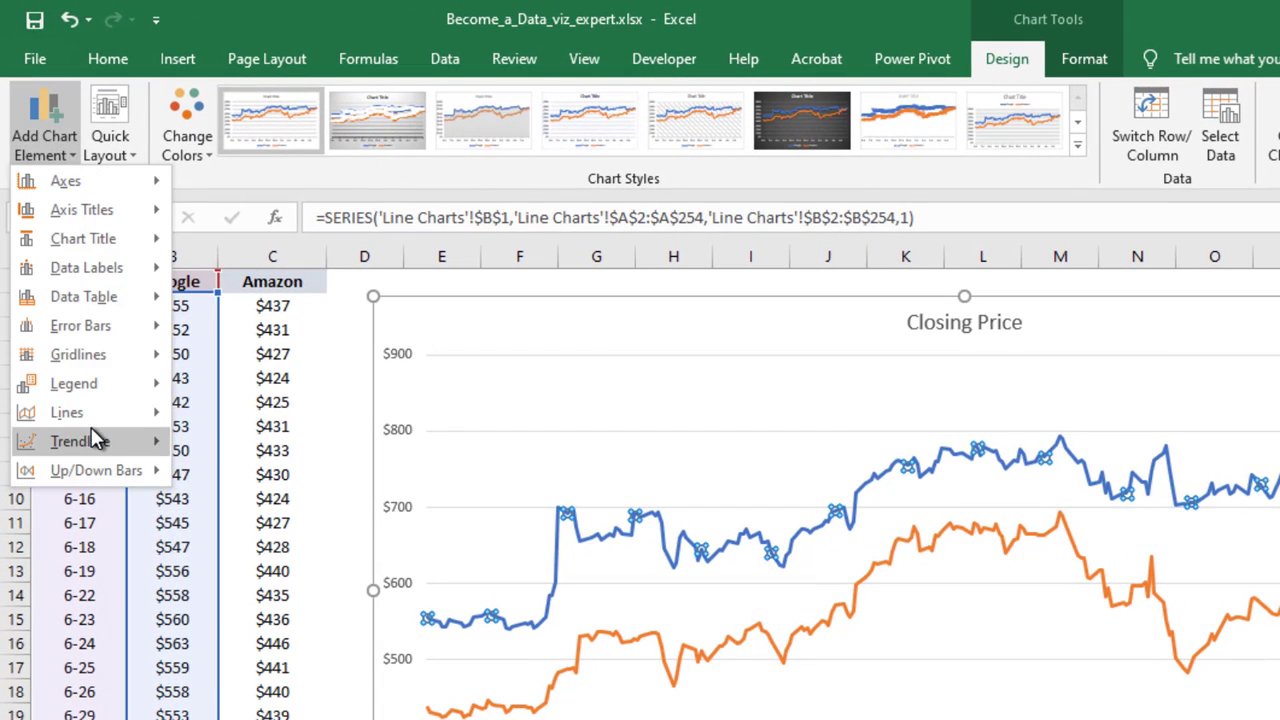
{"action": "mouse_move", "coordinate": [91, 432]}
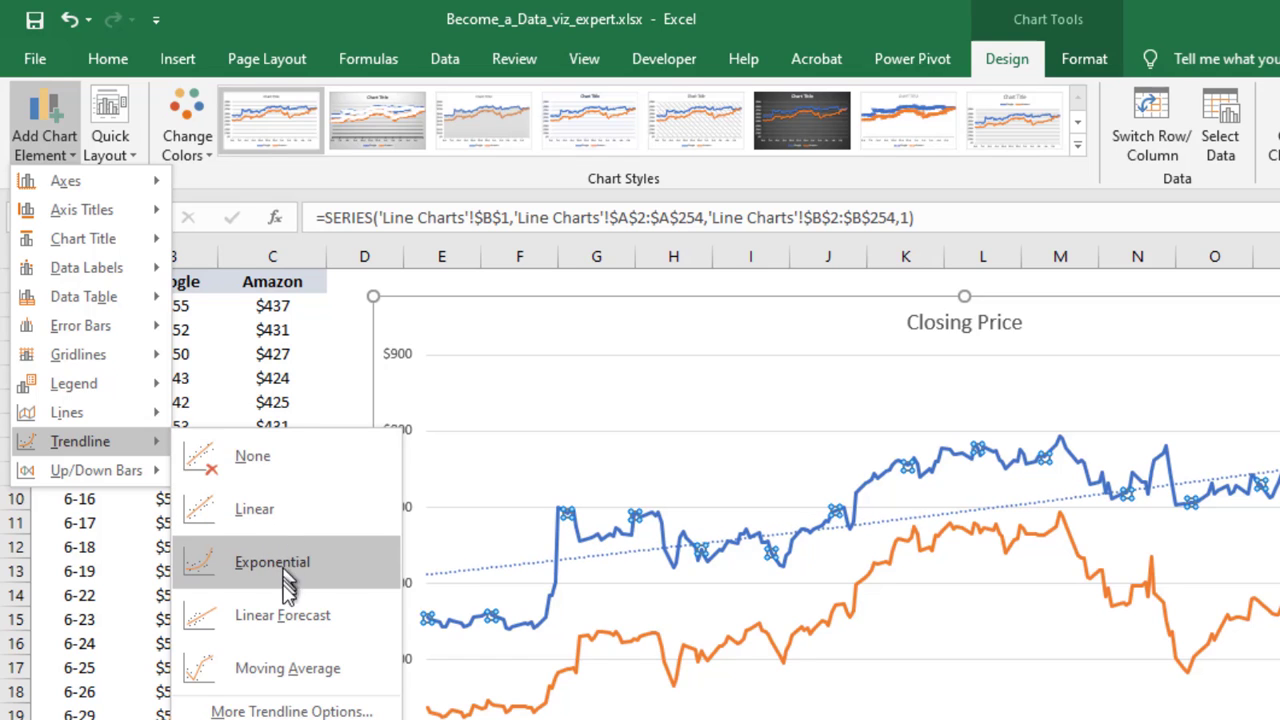
{"action": "left_click", "coordinate": [257, 512]}
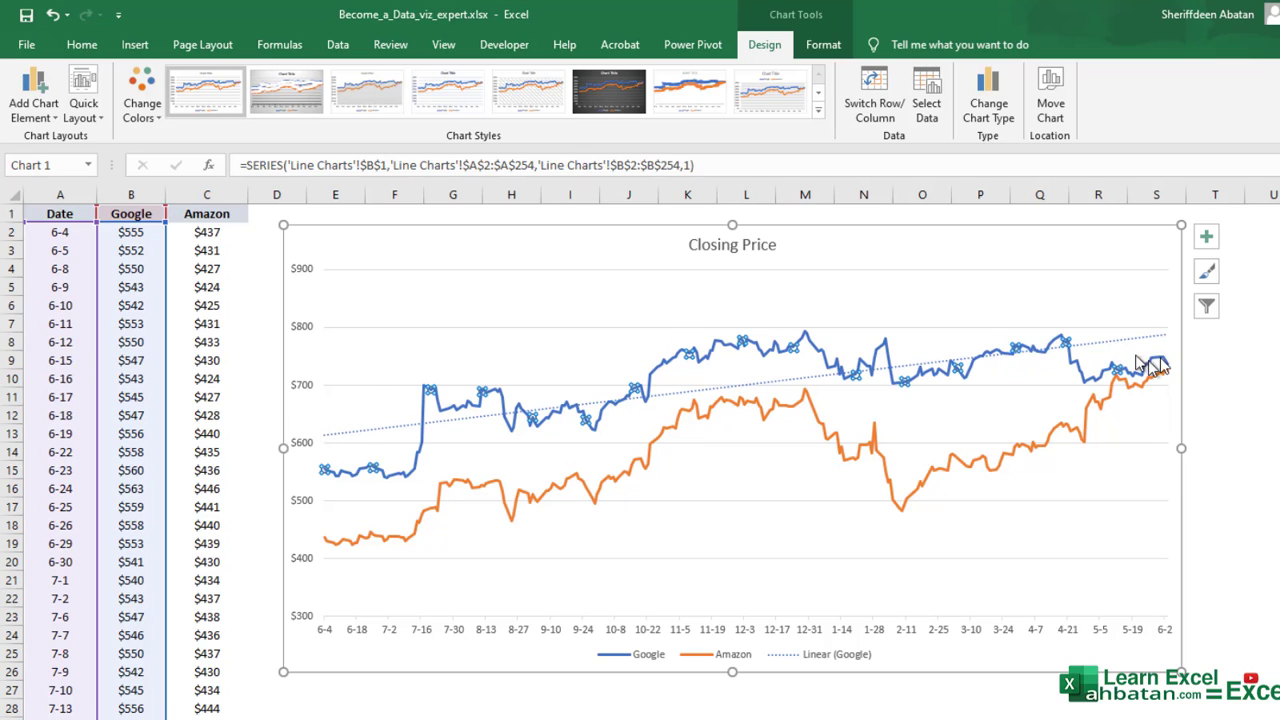
Open the formatting options of the Google trendline.
{"action": "left_click", "coordinate": [806, 386]}
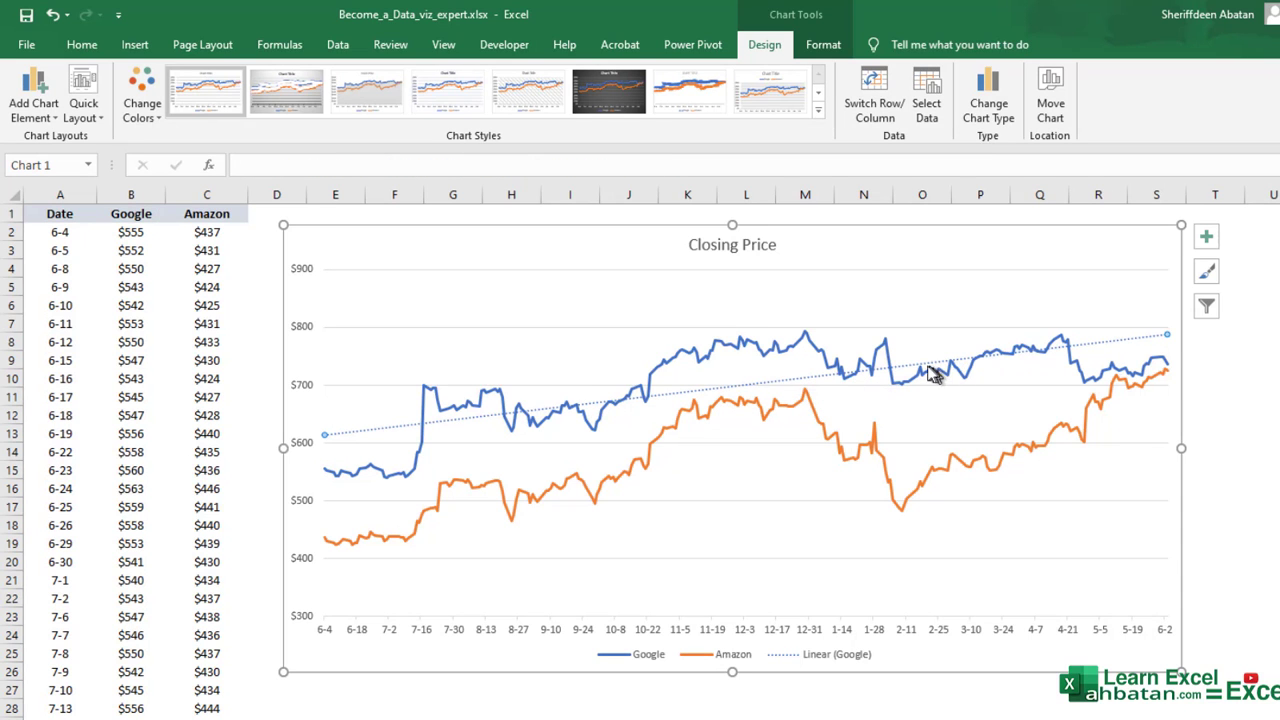
{"action": "right_click", "coordinate": [916, 369]}
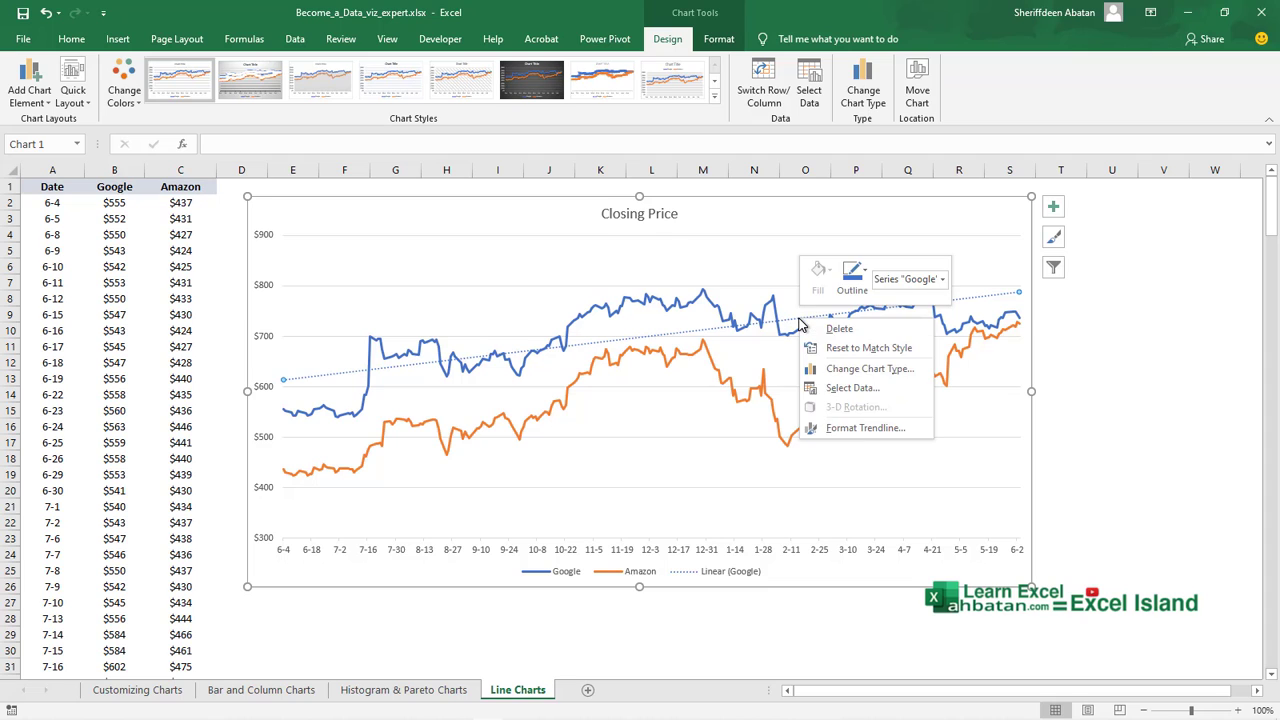
{"action": "left_click", "coordinate": [850, 428]}
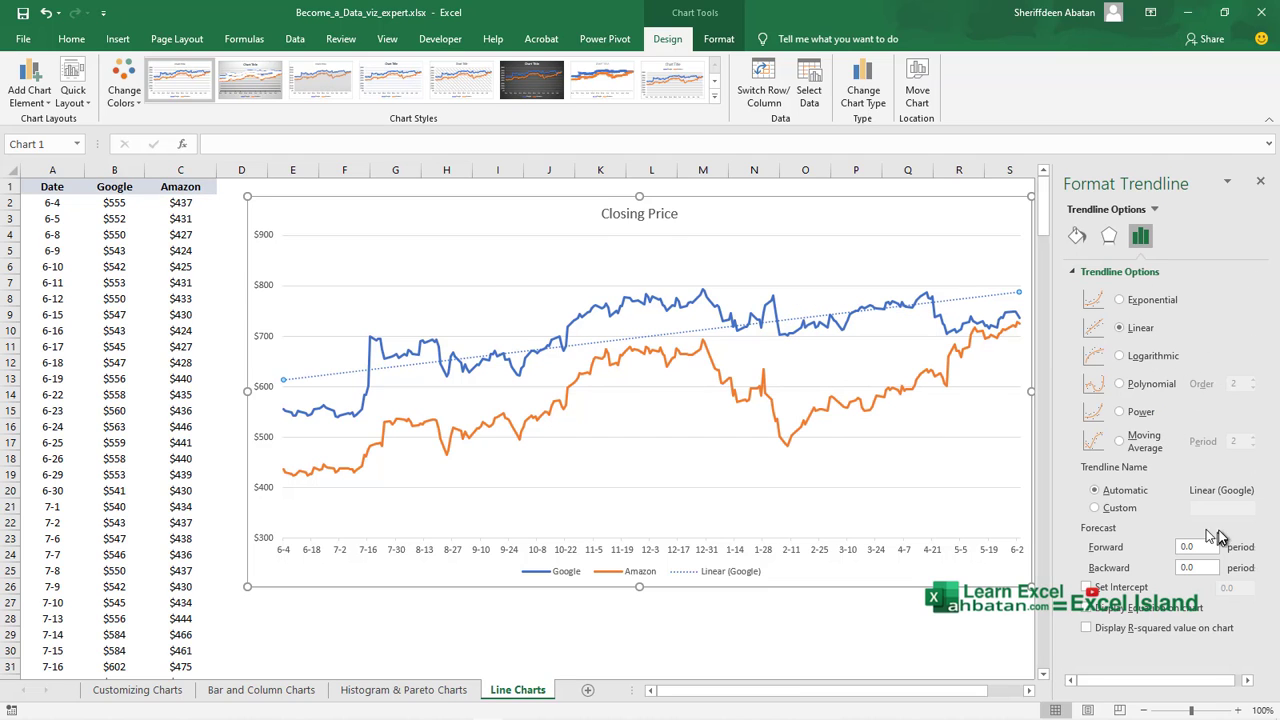
Add a trendline to the Amazon series and switch its type to Polynomial.
{"action": "left_click", "coordinate": [575, 392]}
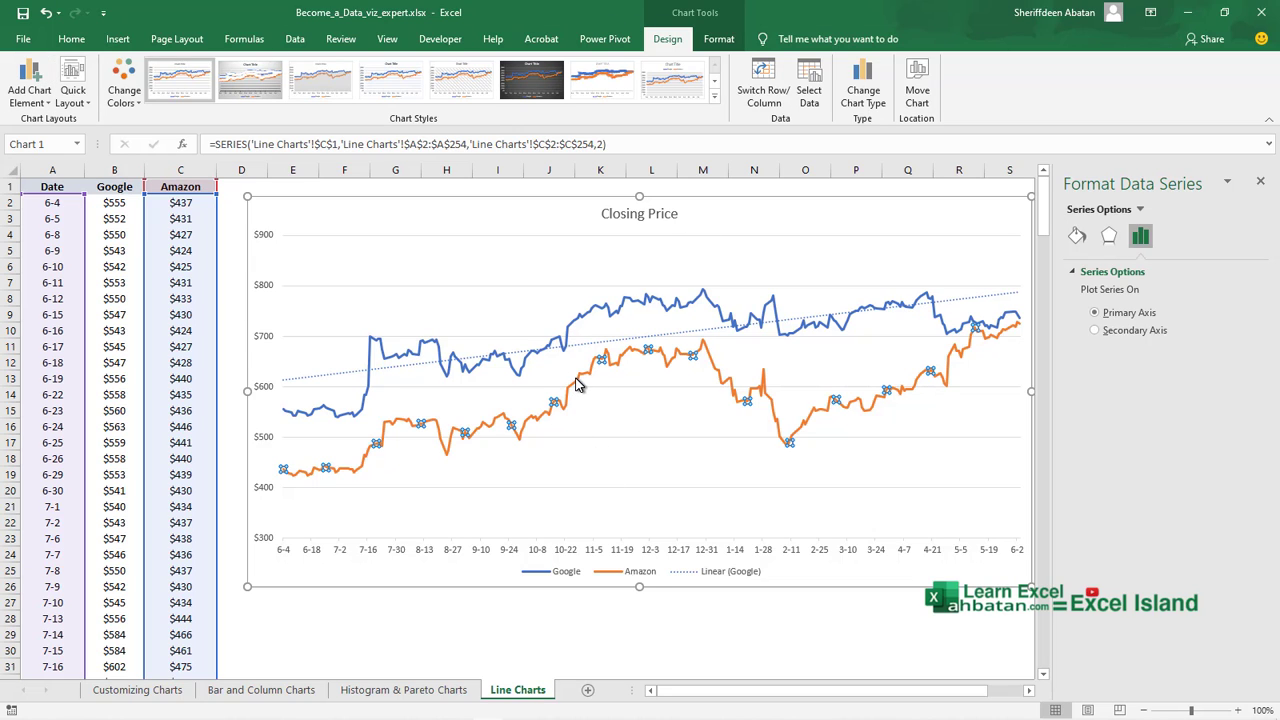
{"action": "right_click", "coordinate": [576, 385]}
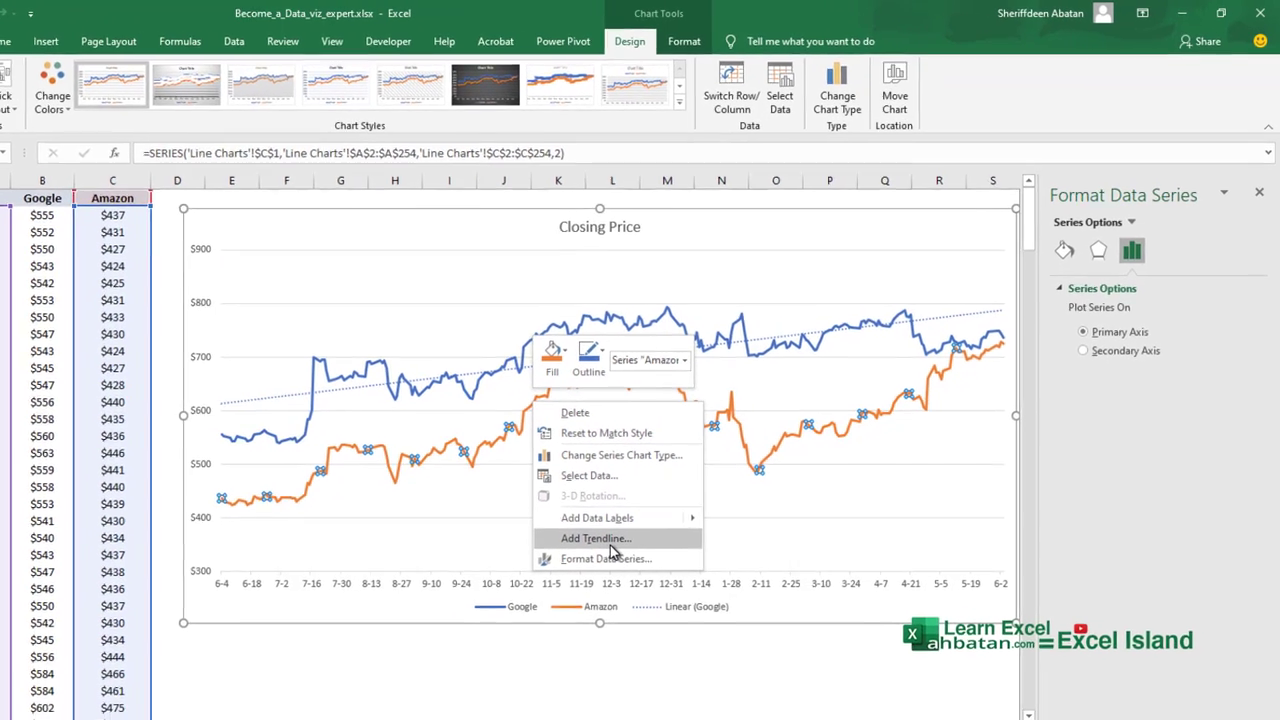
{"action": "left_click", "coordinate": [608, 540]}
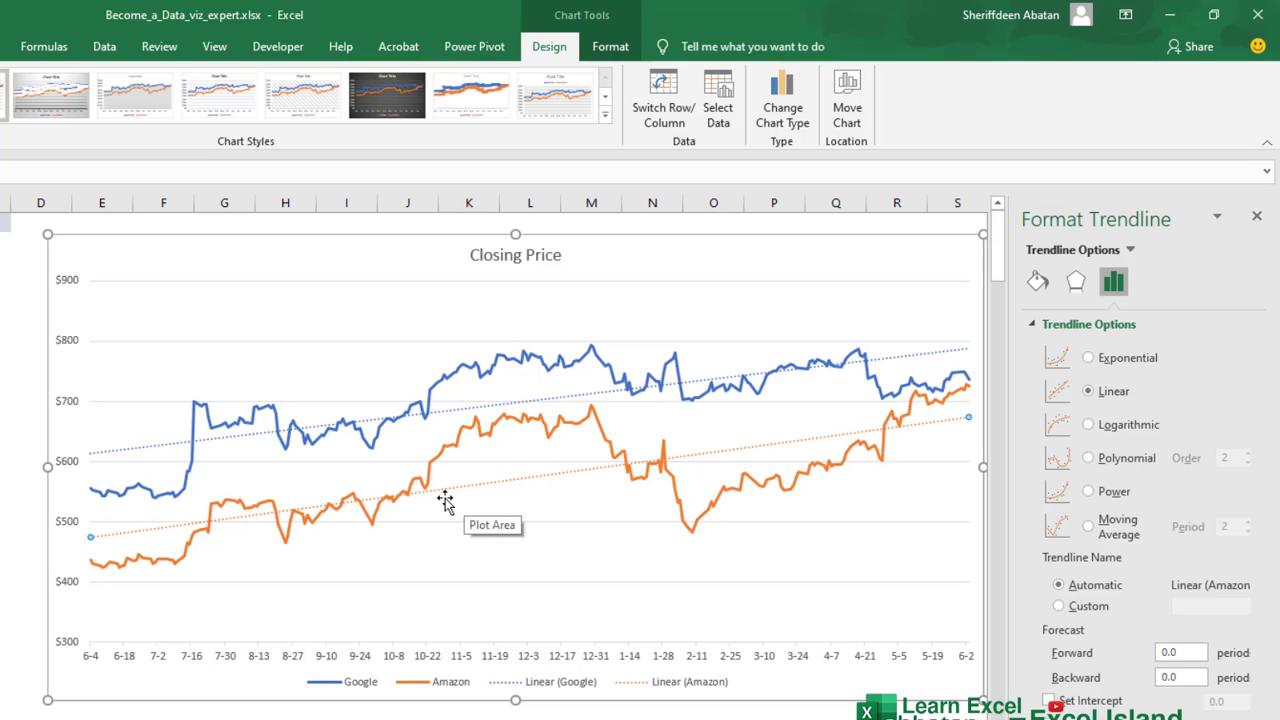
{"action": "left_click", "coordinate": [1089, 459]}
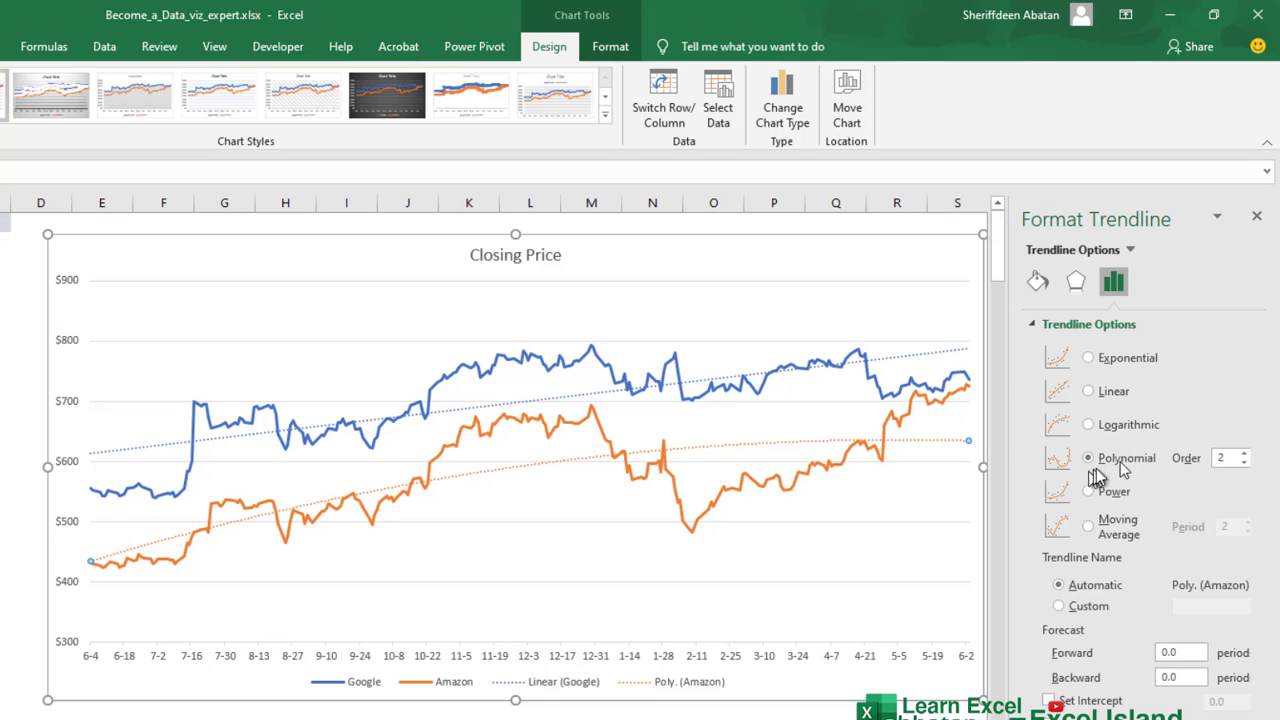
Set the Amazon polynomial trendline's order to 3 and shift the chart slightly left.
{"action": "left_click", "coordinate": [1243, 453]}
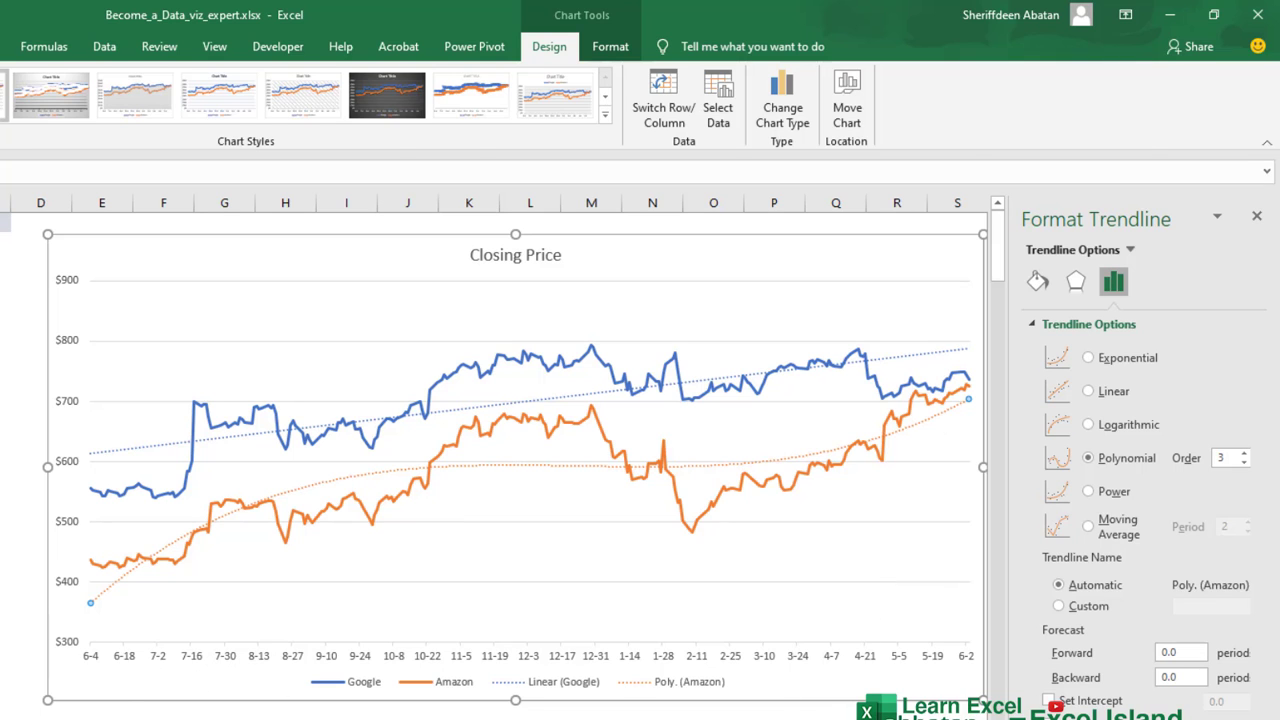
{"action": "left_click_drag", "start_coordinate": [109, 694], "coordinate": [87, 693]}
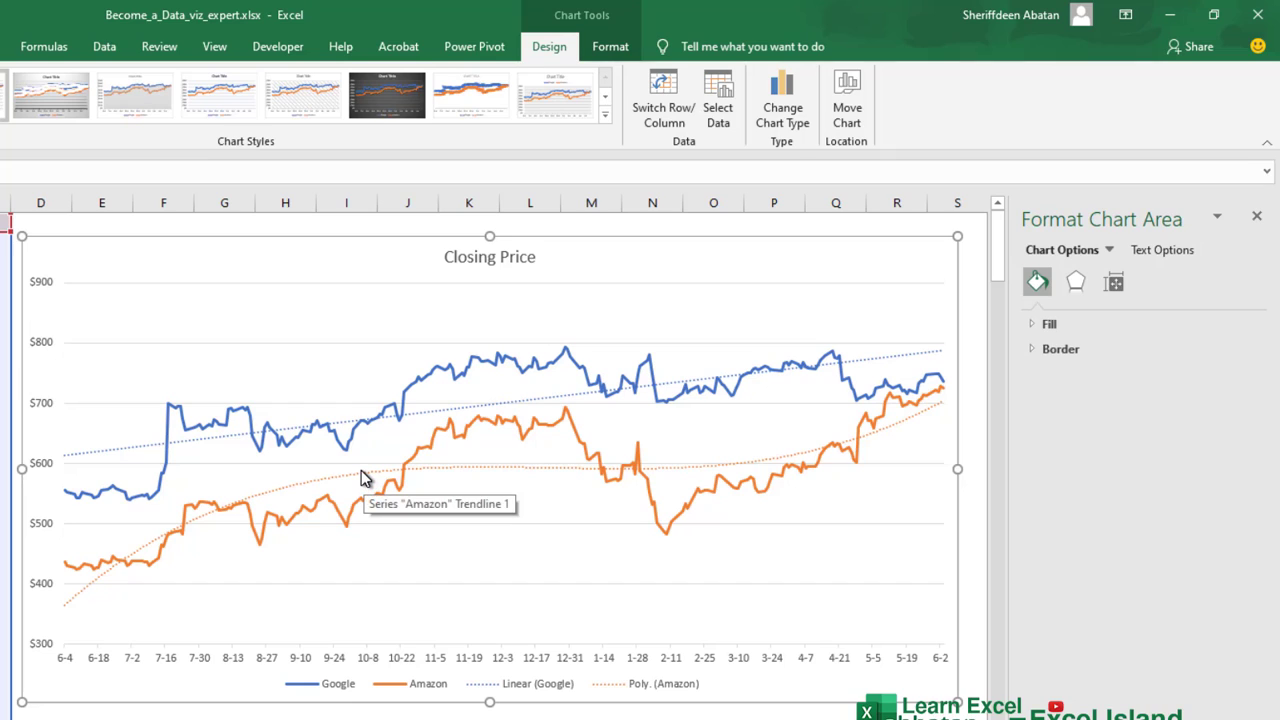
Reopen the Amazon trendline's options and set its forward forecast to 30 periods.
{"action": "left_click", "coordinate": [364, 479]}
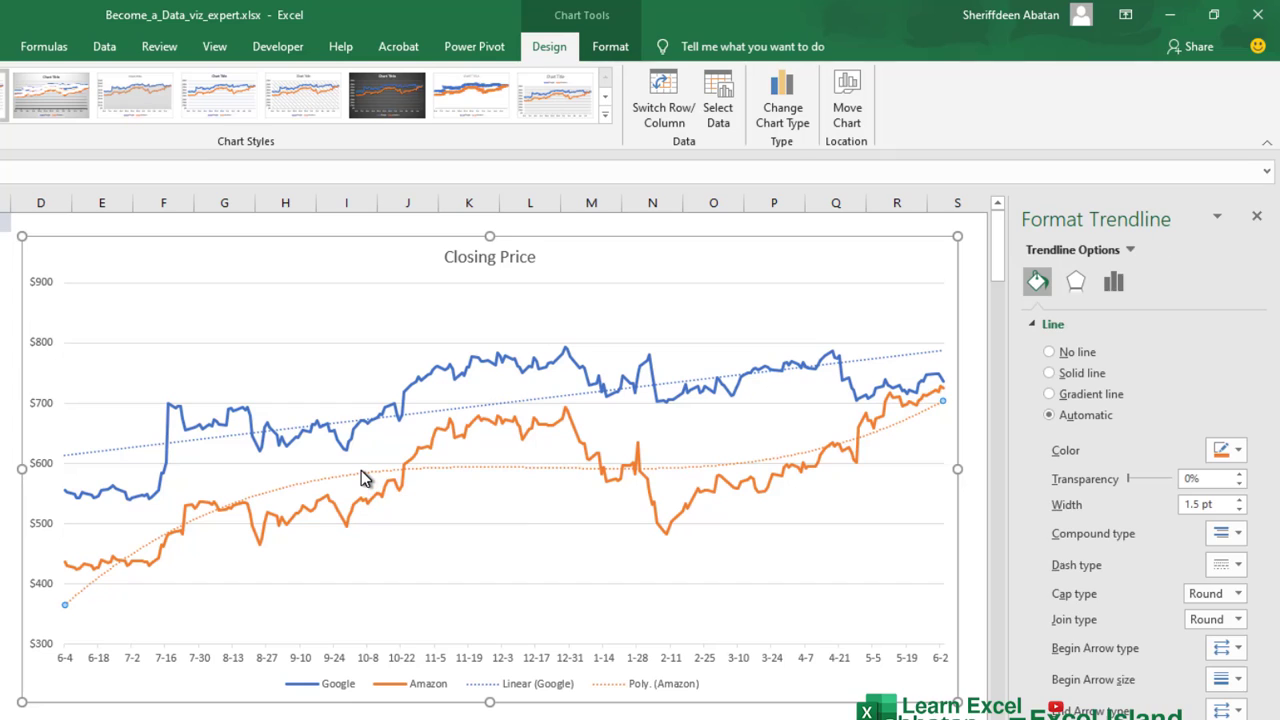
{"action": "right_click", "coordinate": [680, 472]}
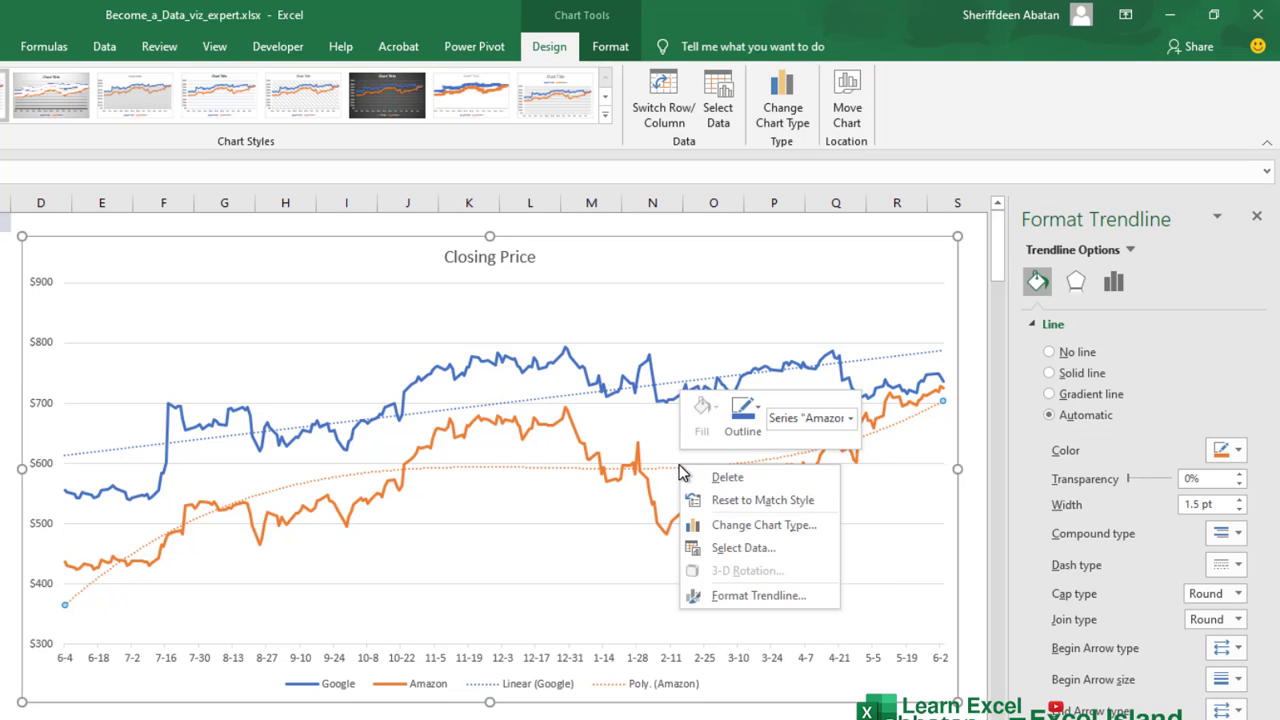
{"action": "left_click", "coordinate": [774, 597]}
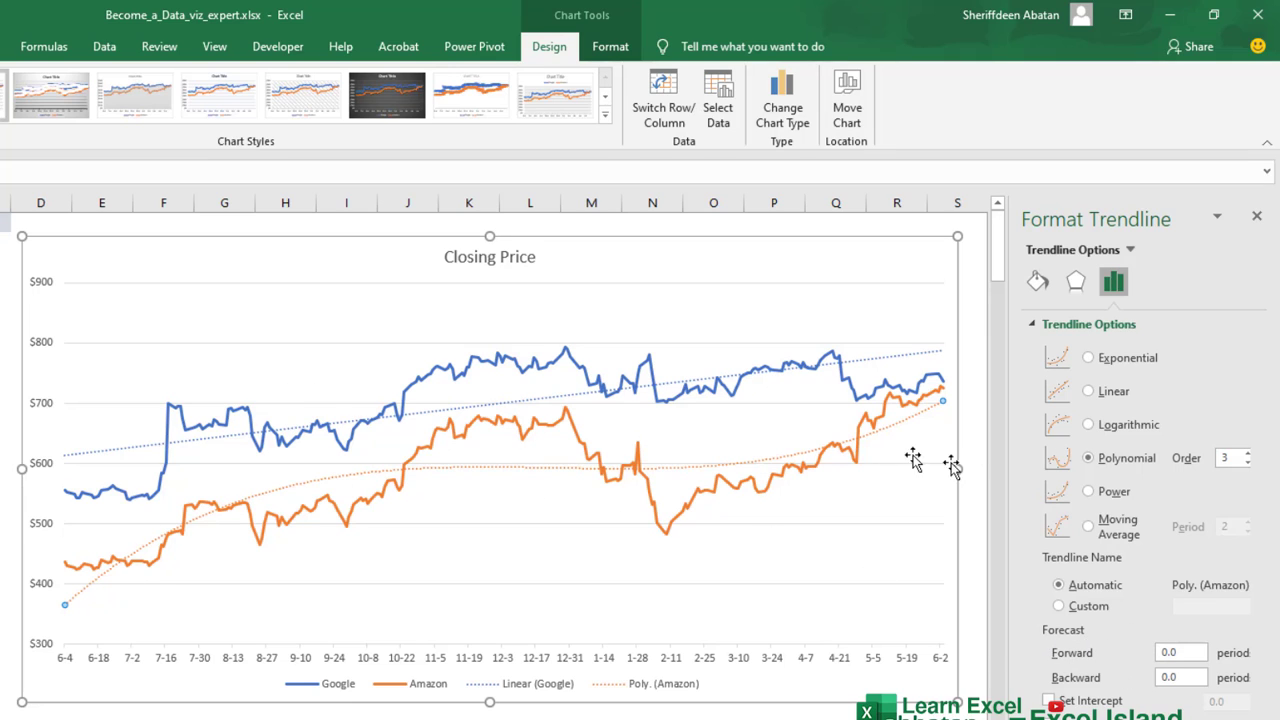
{"action": "left_click", "coordinate": [1192, 652]}
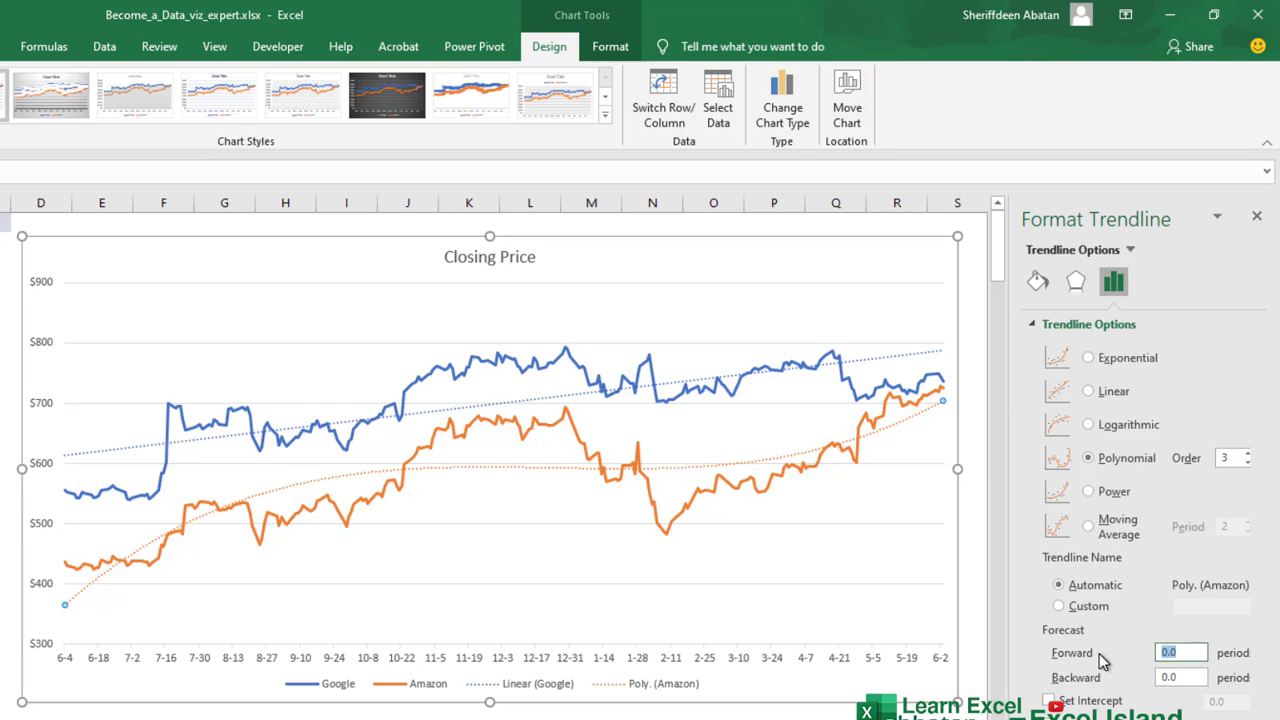
{"action": "type", "text": "30"}
{"action": "key", "text": "Return"}
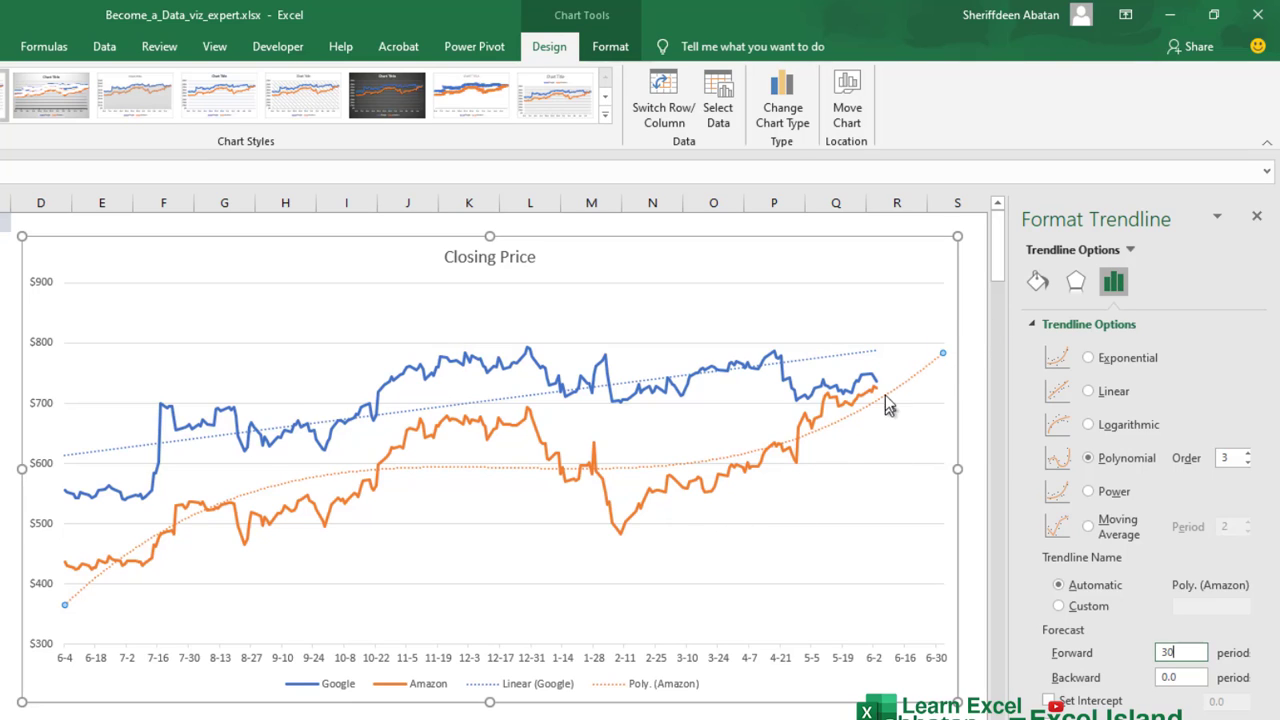
Select the Google trendline and set its forward forecast to 30 periods as well.
{"action": "left_click", "coordinate": [815, 363]}
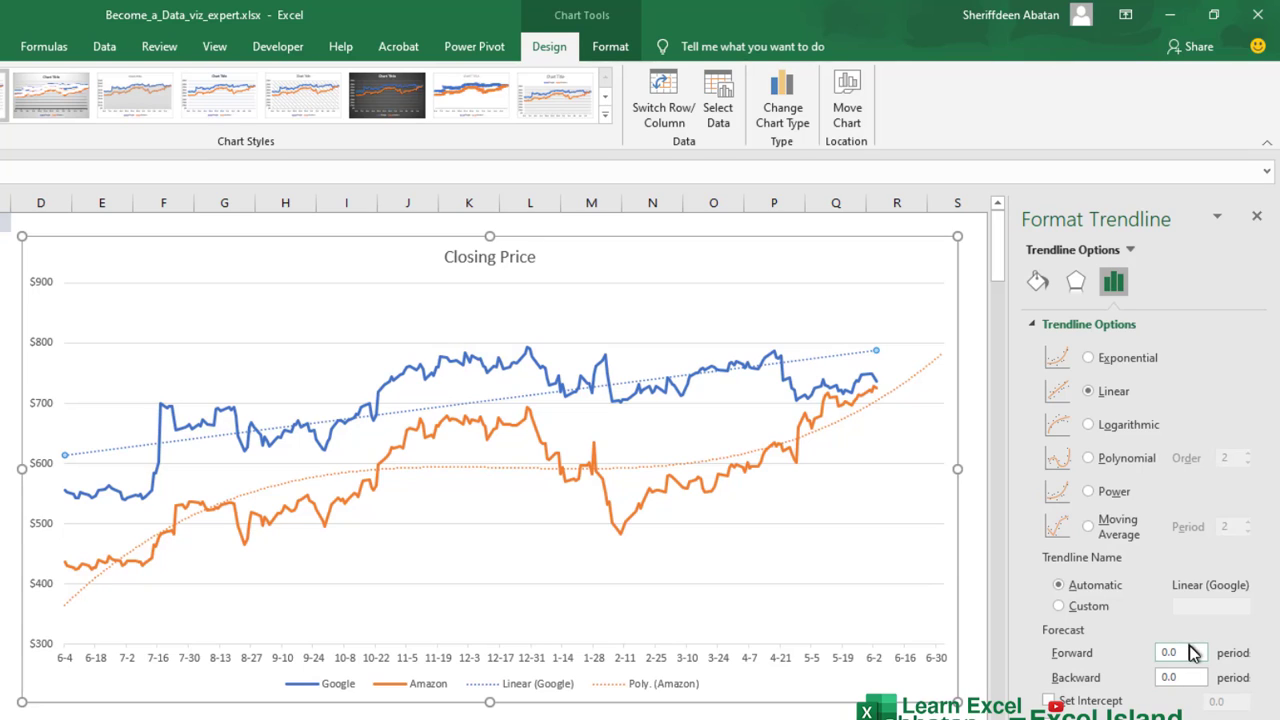
{"action": "left_click_drag", "start_coordinate": [1190, 655], "coordinate": [1140, 665]}
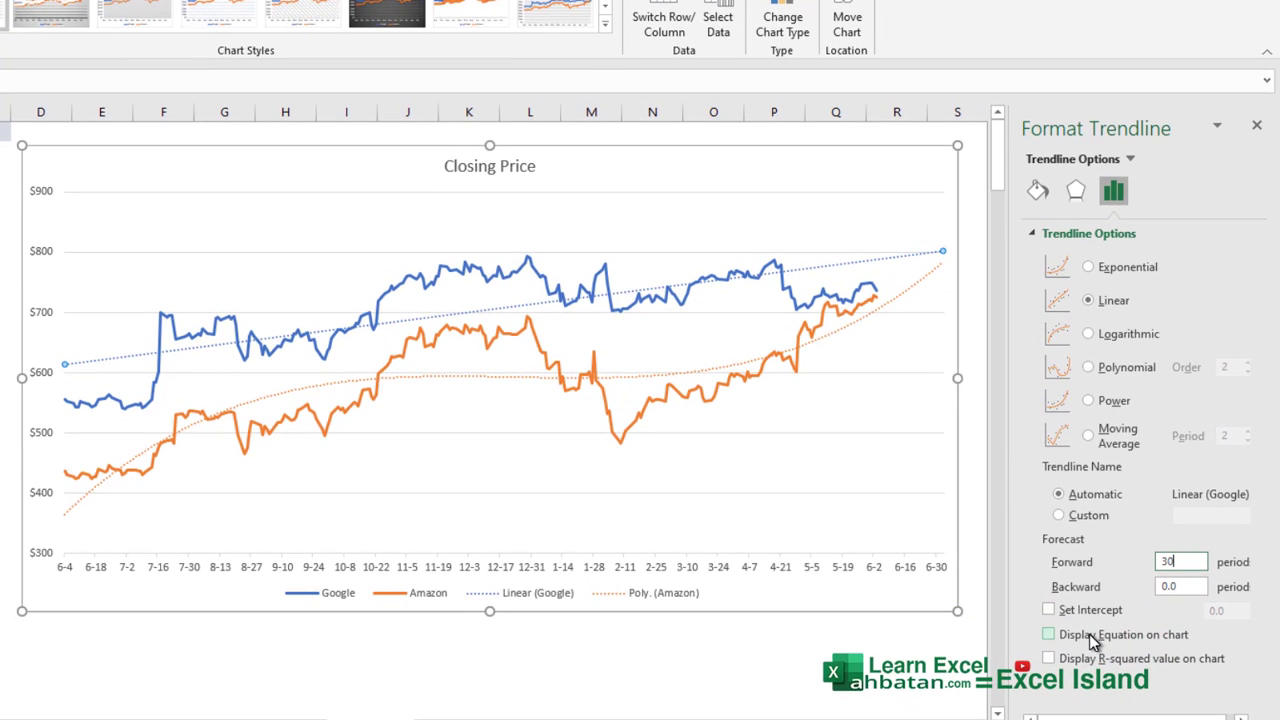
Display the R-squared value on the chart for the Google trendline, leaving the equation hidden.
{"action": "left_click", "coordinate": [1089, 634]}
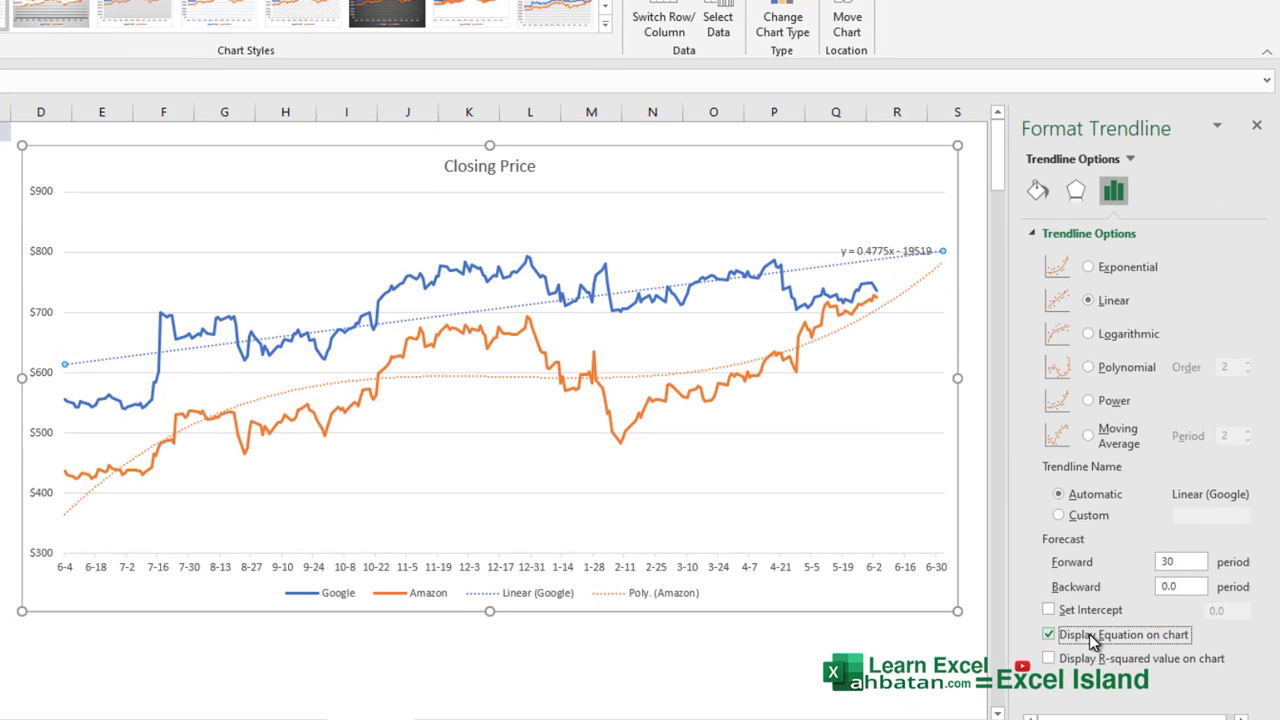
{"action": "left_click", "coordinate": [1089, 634]}
{"action": "left_click", "coordinate": [1089, 670]}
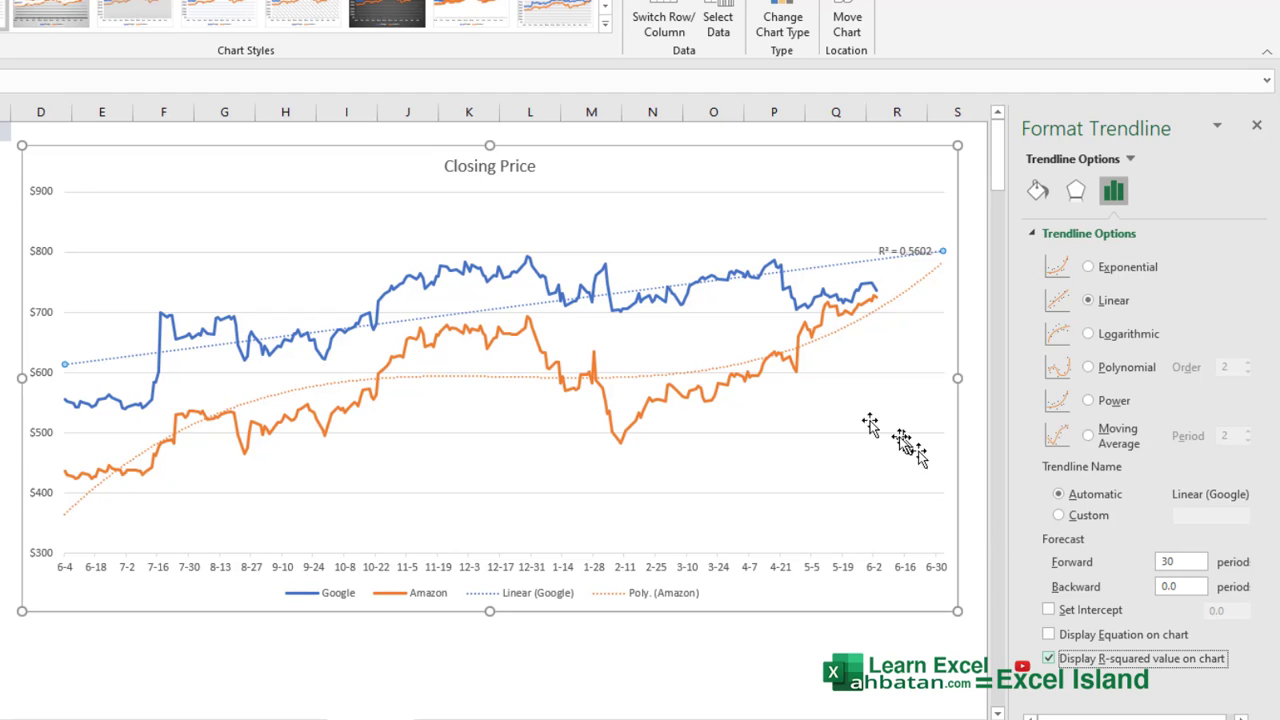
Display the R-squared value on the chart for the Amazon trendline too.
{"action": "left_click", "coordinate": [826, 340]}
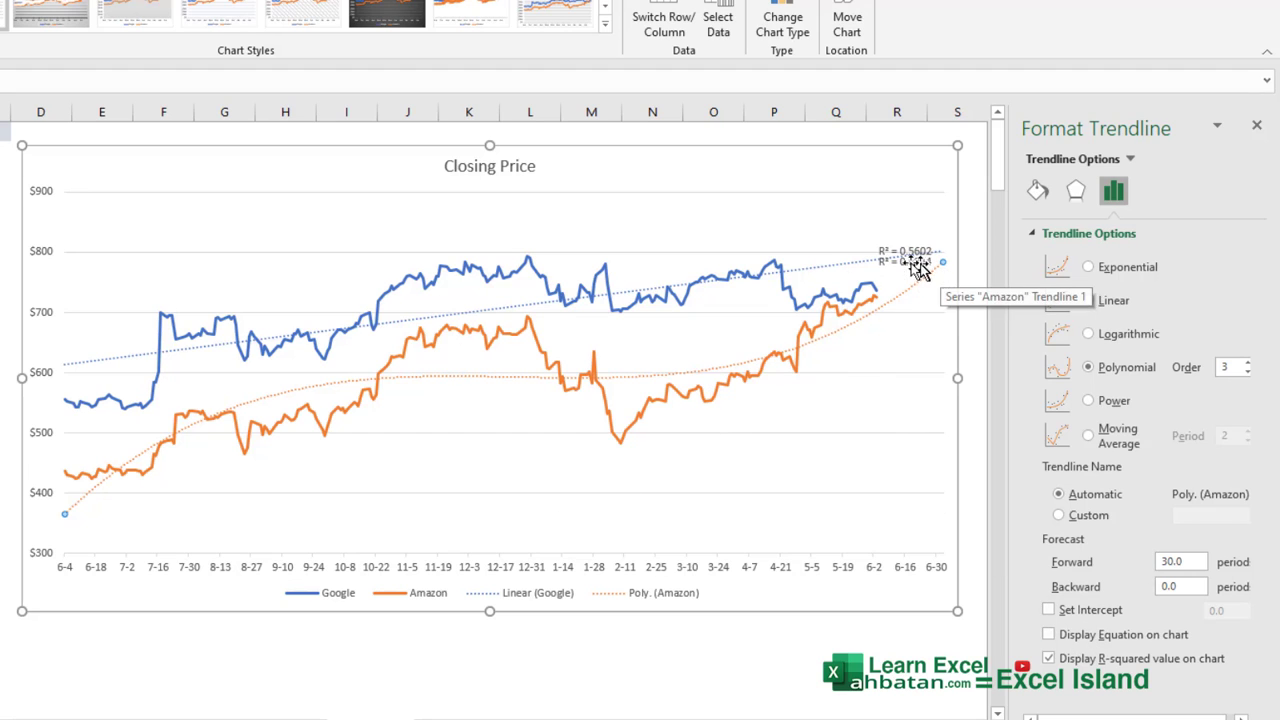
{"action": "left_click", "coordinate": [800, 270]}
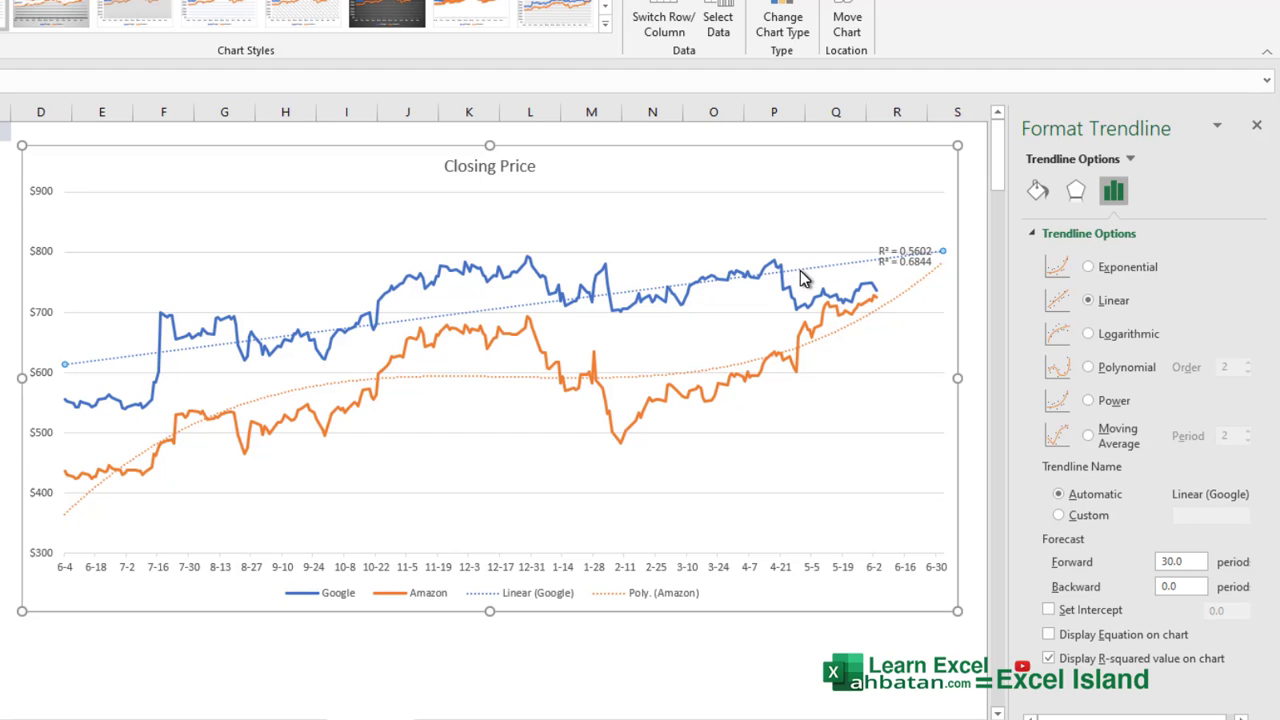
Move the Amazon R-squared label down and the Google R-squared label up so they no longer overlap.
{"action": "left_click", "coordinate": [905, 264]}
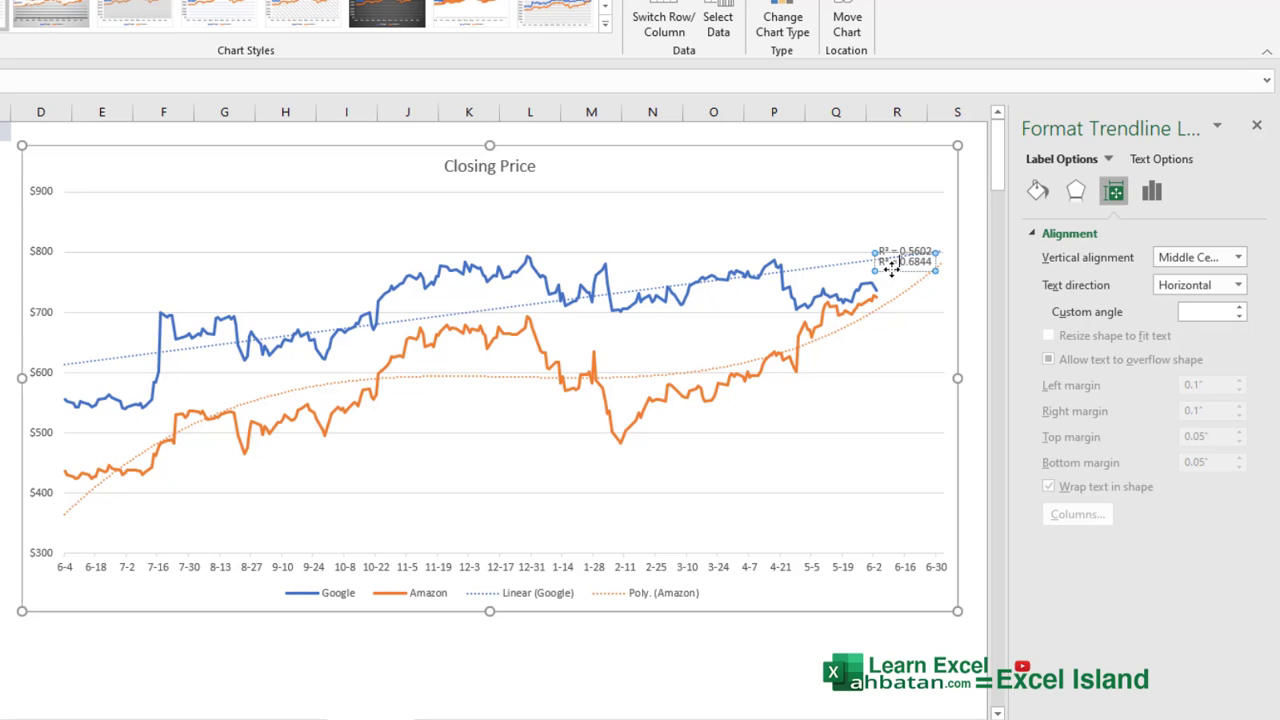
{"action": "mouse_move", "coordinate": [890, 268]}
{"action": "left_mouse_down"}
{"action": "mouse_move", "coordinate": [900, 302]}
{"action": "mouse_move", "coordinate": [903, 286]}
{"action": "left_mouse_up"}
{"action": "left_click", "coordinate": [897, 255]}
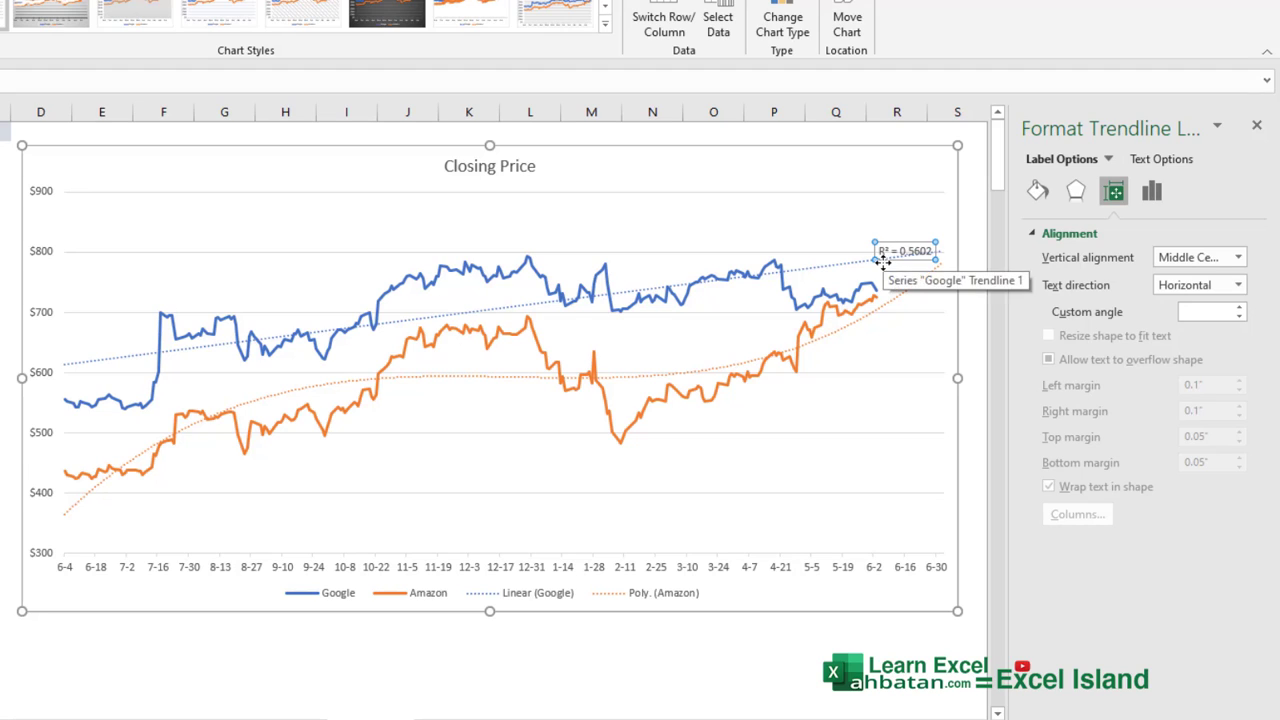
{"action": "left_click_drag", "start_coordinate": [883, 262], "coordinate": [877, 237]}
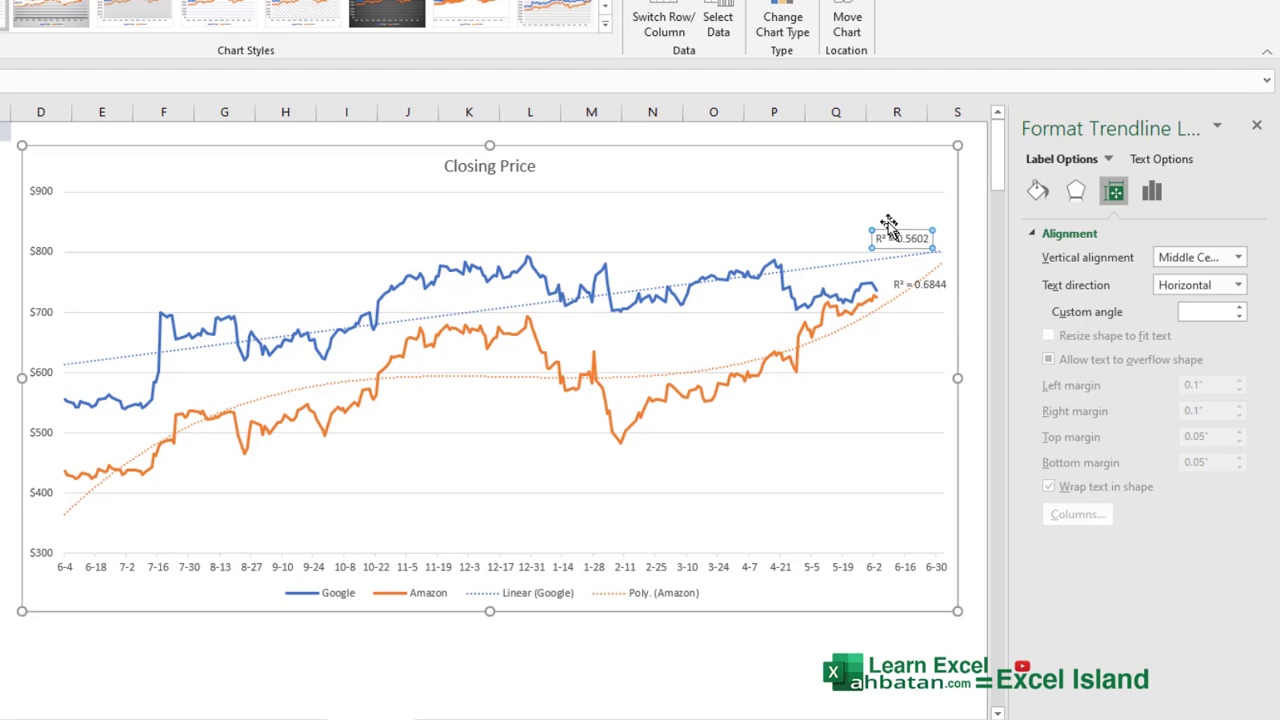
Close the formatting pane, shift the chart slightly right and up, and deselect it.
{"action": "left_click", "coordinate": [1256, 125]}
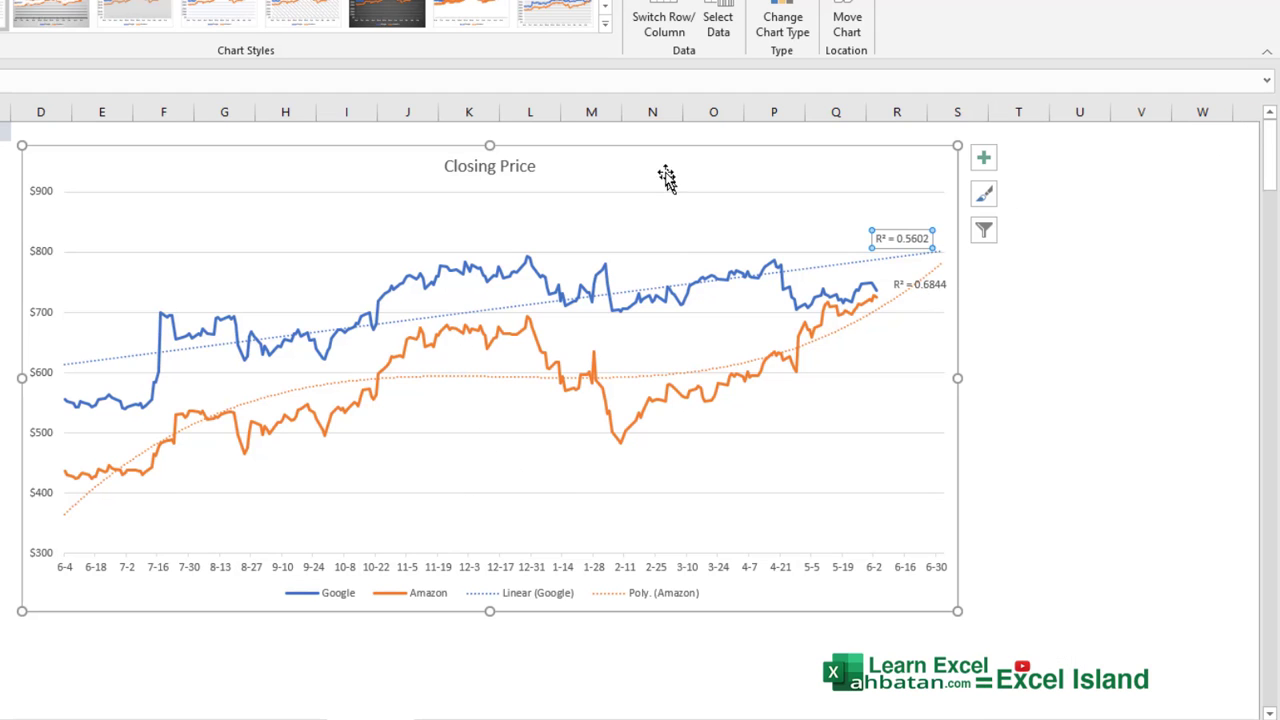
{"action": "mouse_move", "coordinate": [663, 167]}
{"action": "left_mouse_down"}
{"action": "mouse_move", "coordinate": [820, 169]}
{"action": "mouse_move", "coordinate": [679, 159]}
{"action": "left_mouse_up"}
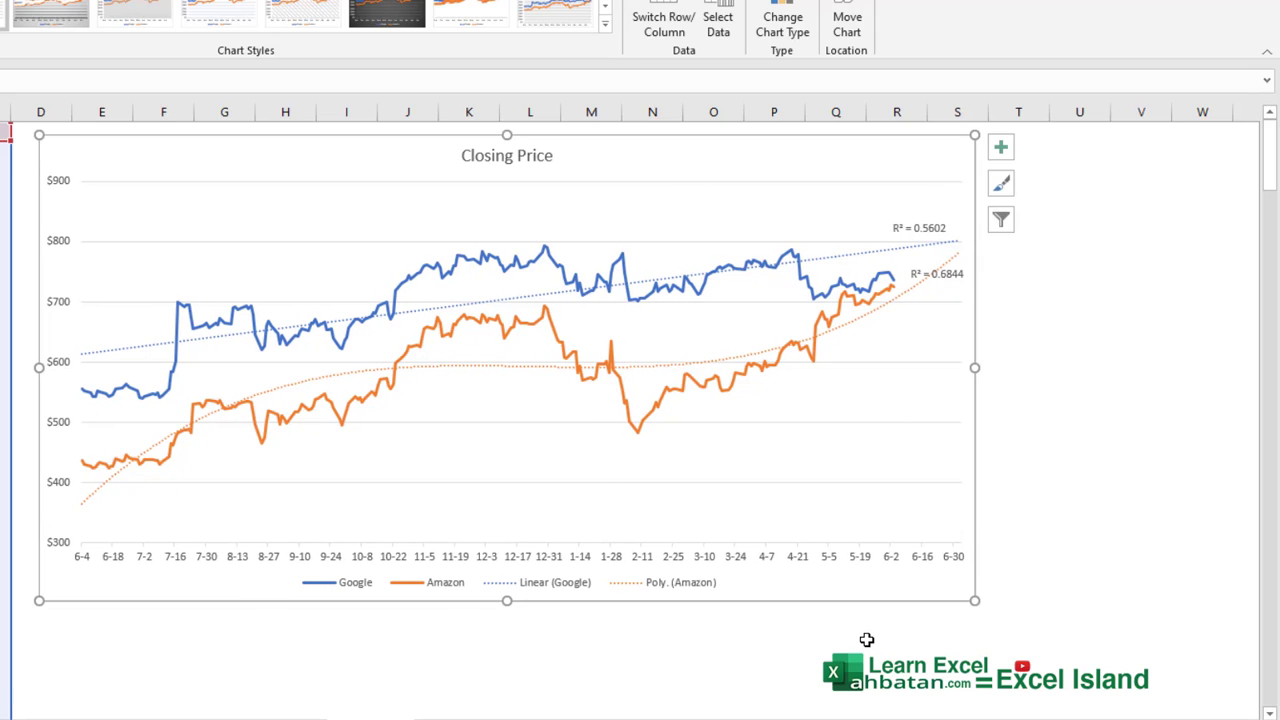
{"action": "left_click", "coordinate": [907, 642]}
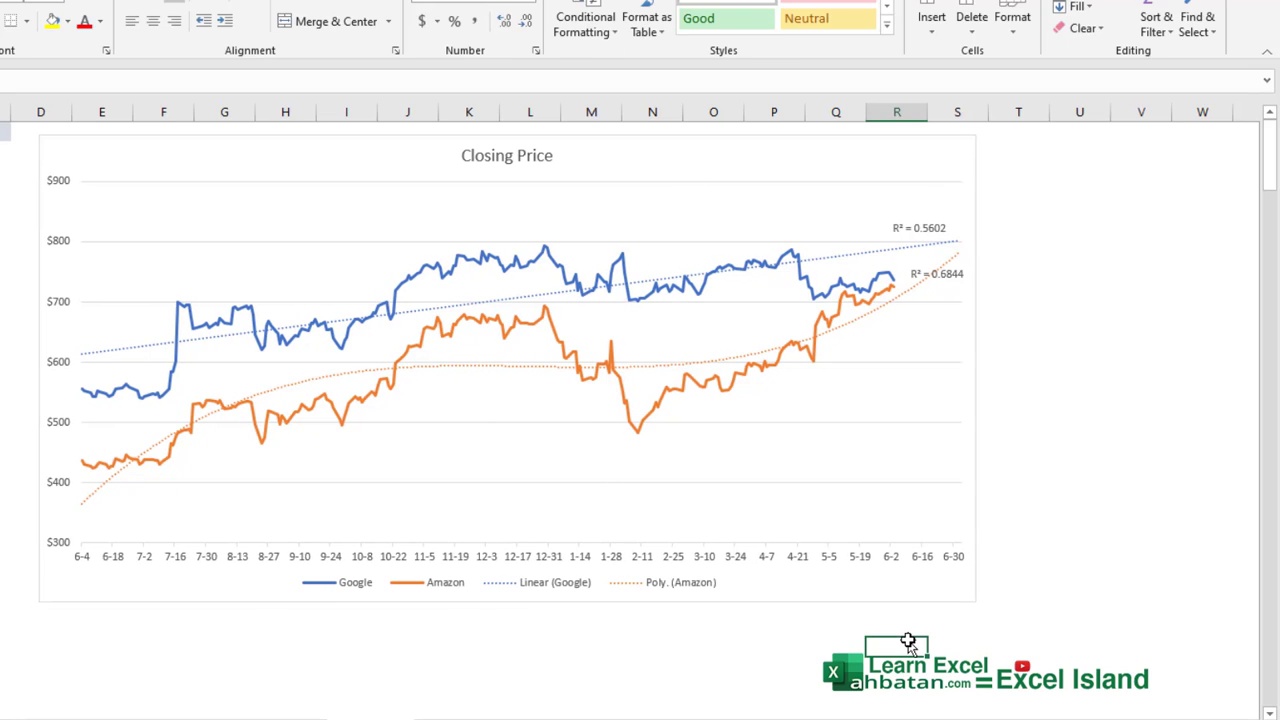